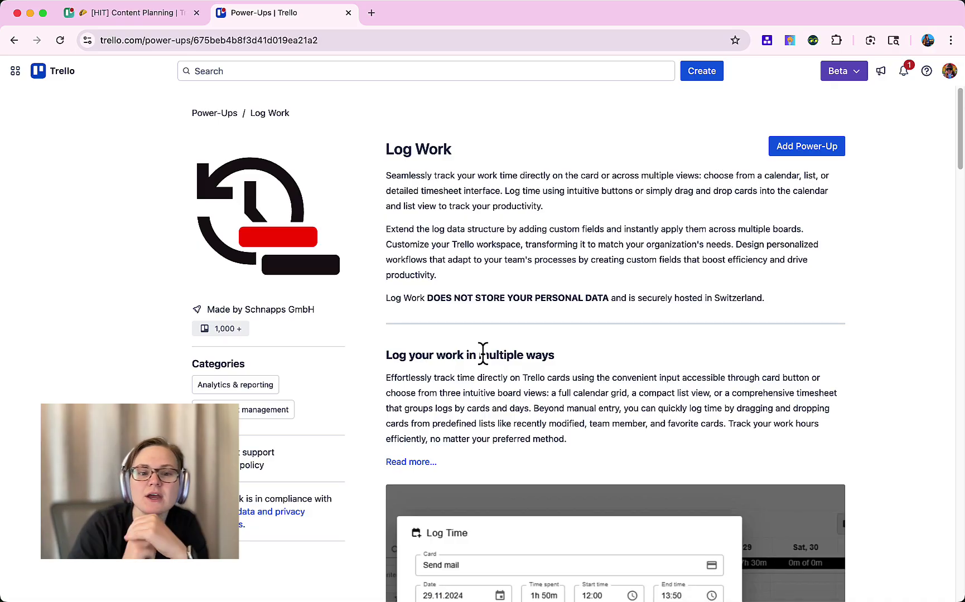
Scroll through the Log Work power-up page's description and demo screenshots.
scroll(602, 330, "down", 2)
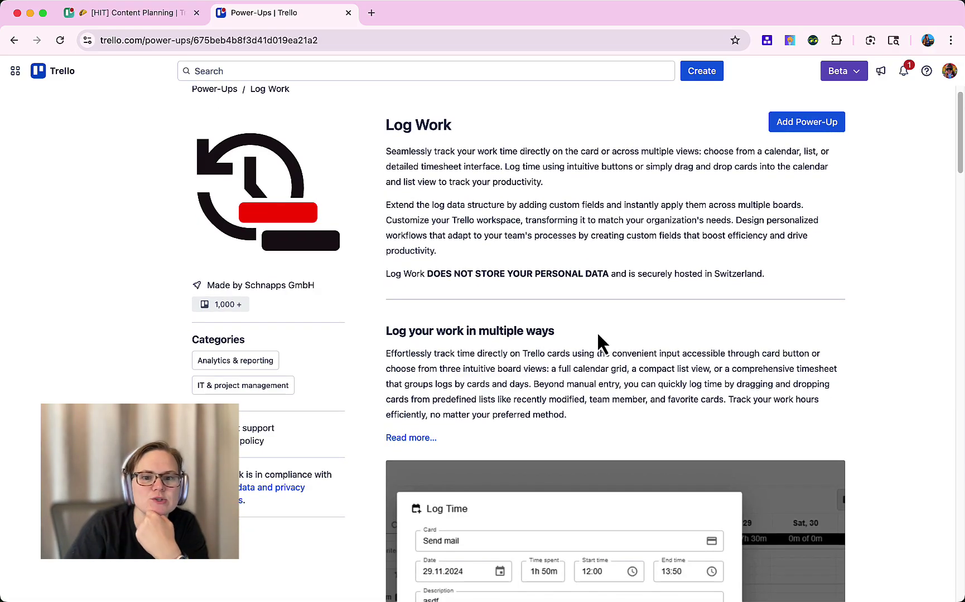
scroll(596, 331, "down", 10)
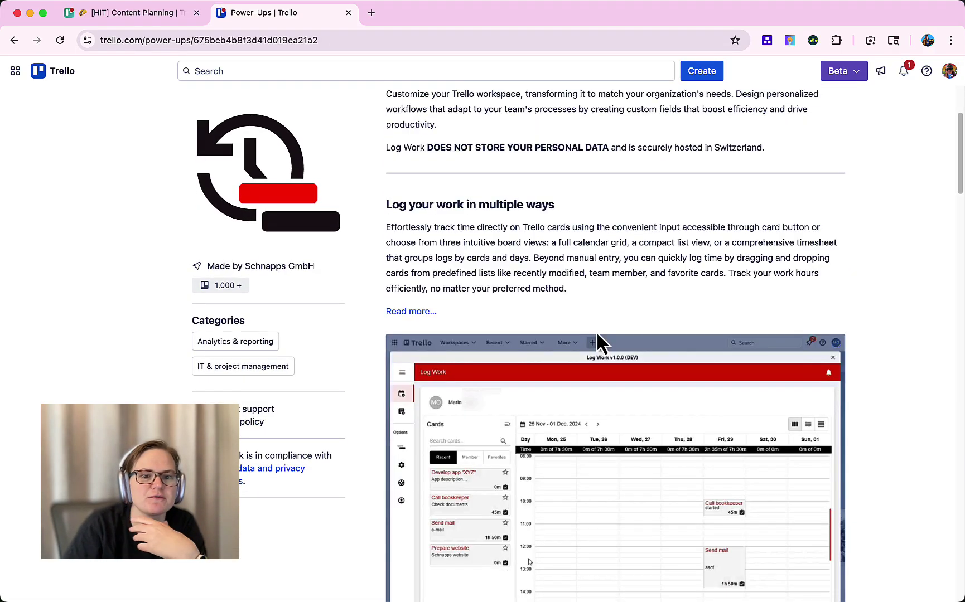
scroll(596, 331, "up", 10)
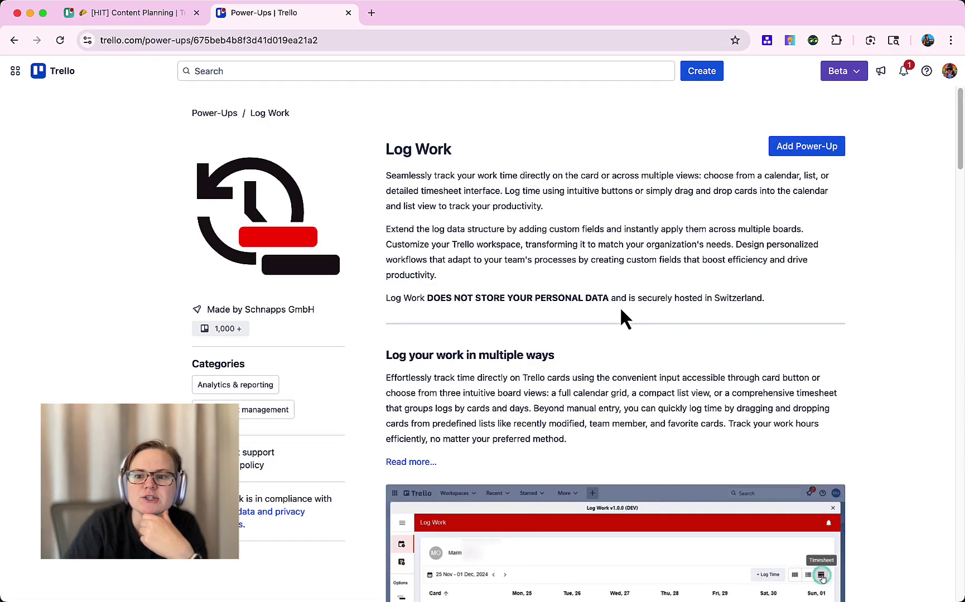
Start adding Log Work, view its board choices, and switch to the [HIT] Content Planning board.
left_click(810, 155)
left_click(469, 254)
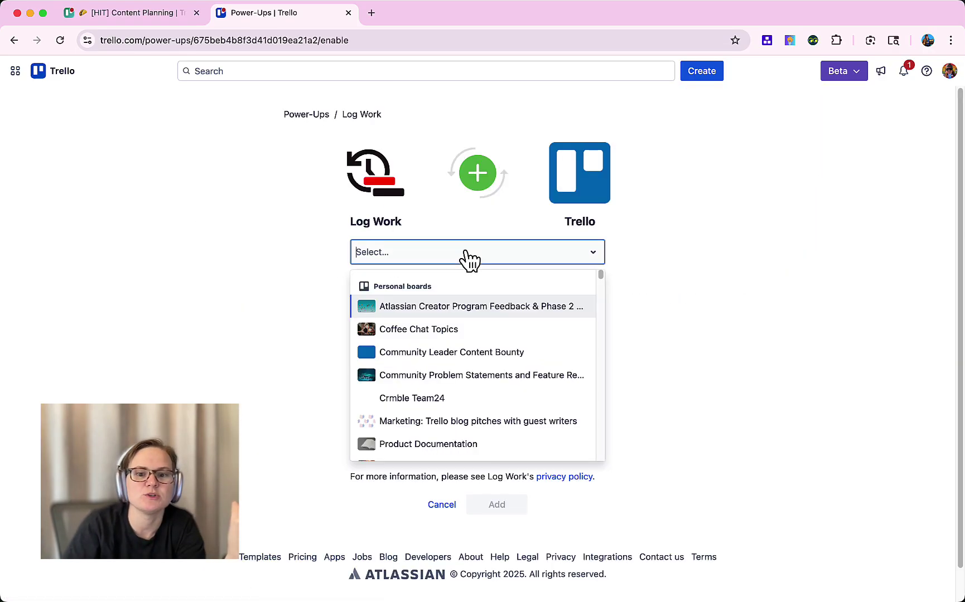
left_click(148, 15)
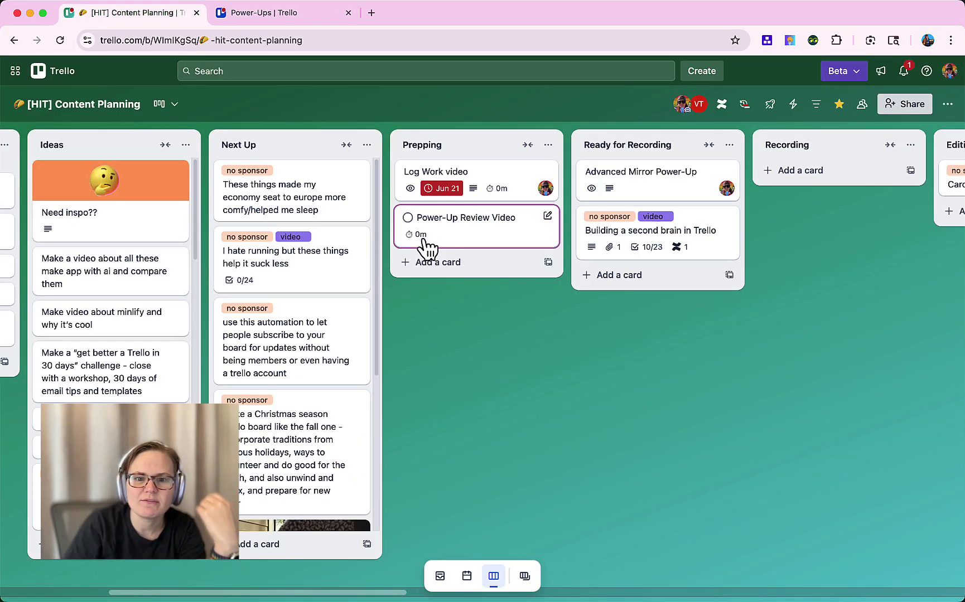
On the Power-Up Review Video card, save a 15m Log Work entry 'working on video filming!'.
left_click(471, 244)
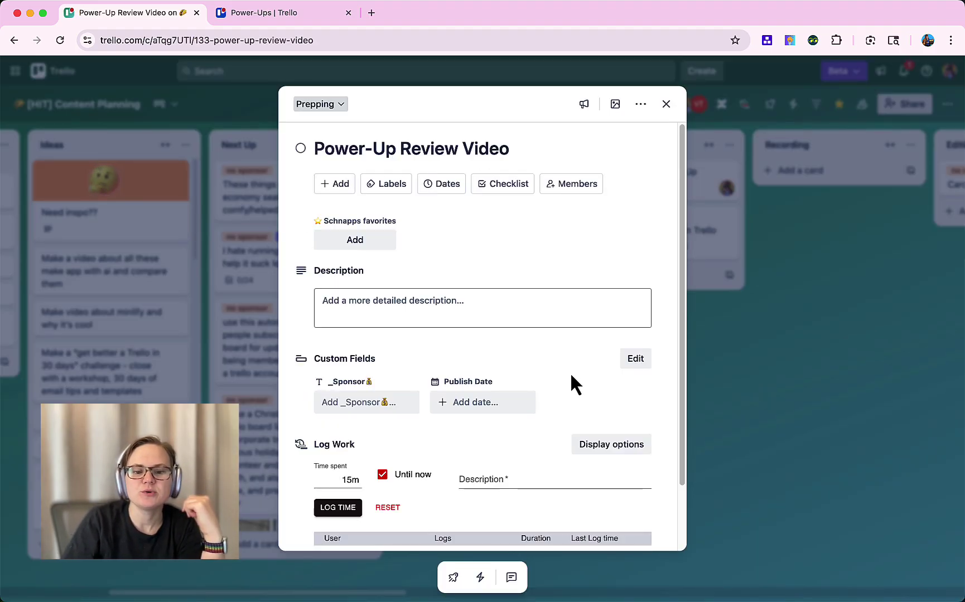
scroll(570, 373, "down", 2)
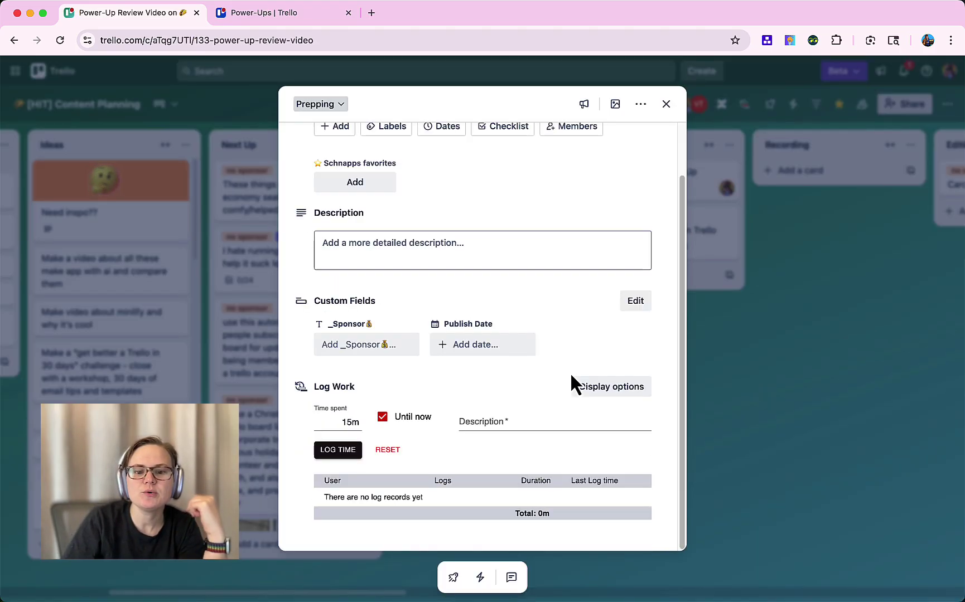
left_click(341, 454)
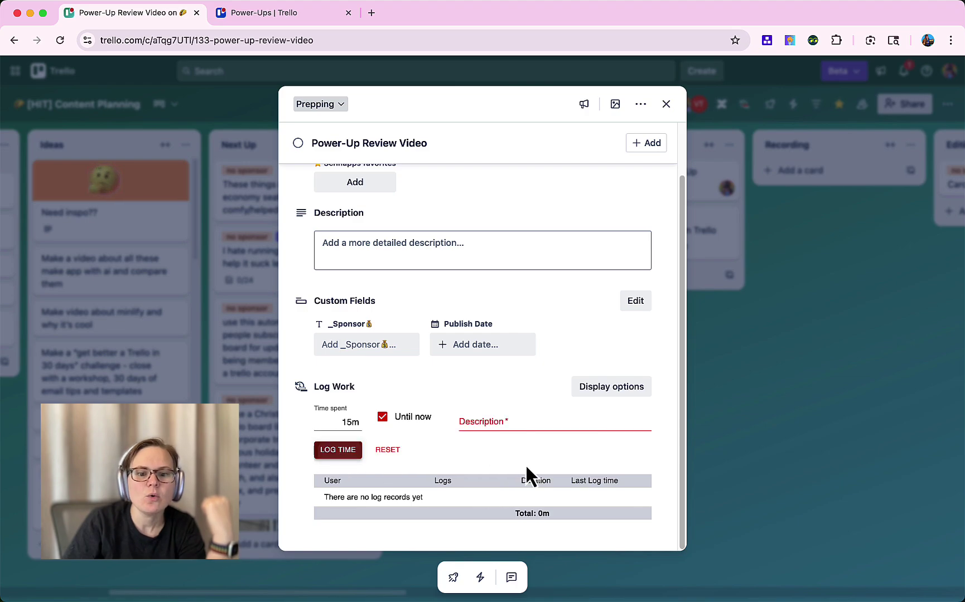
left_click(453, 578)
left_click(499, 522)
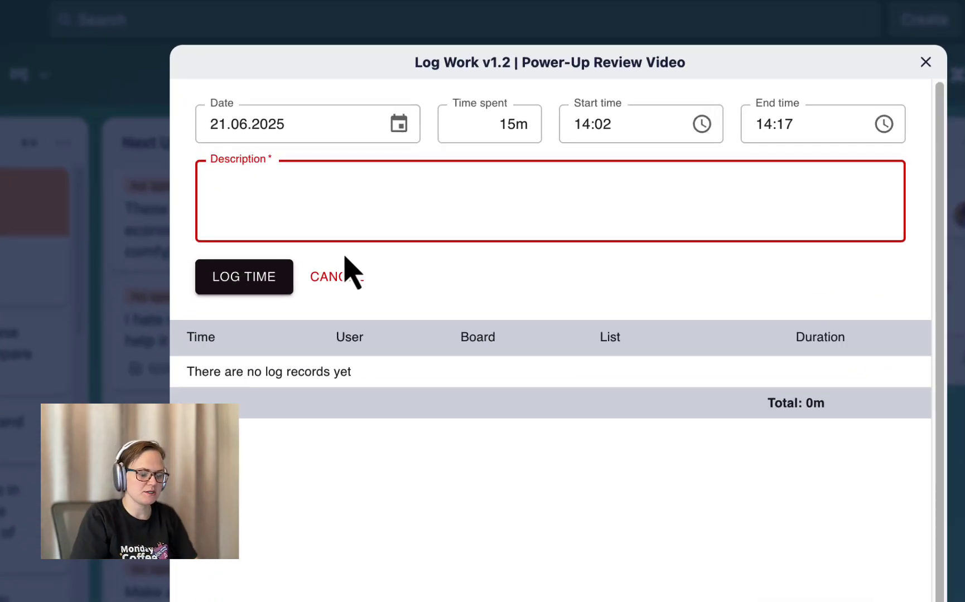
type("wo")
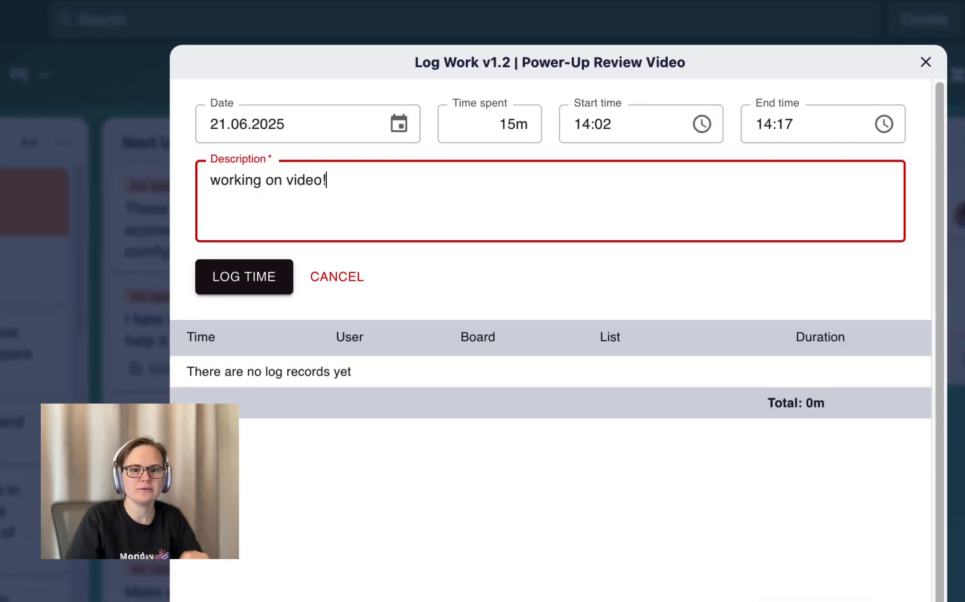
type("rking on video filming!")
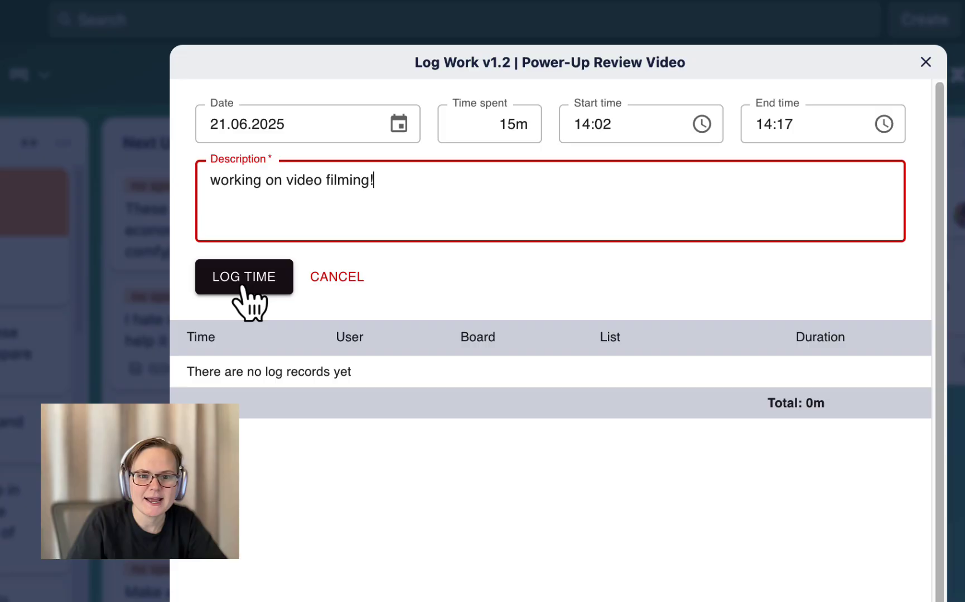
left_click(240, 279)
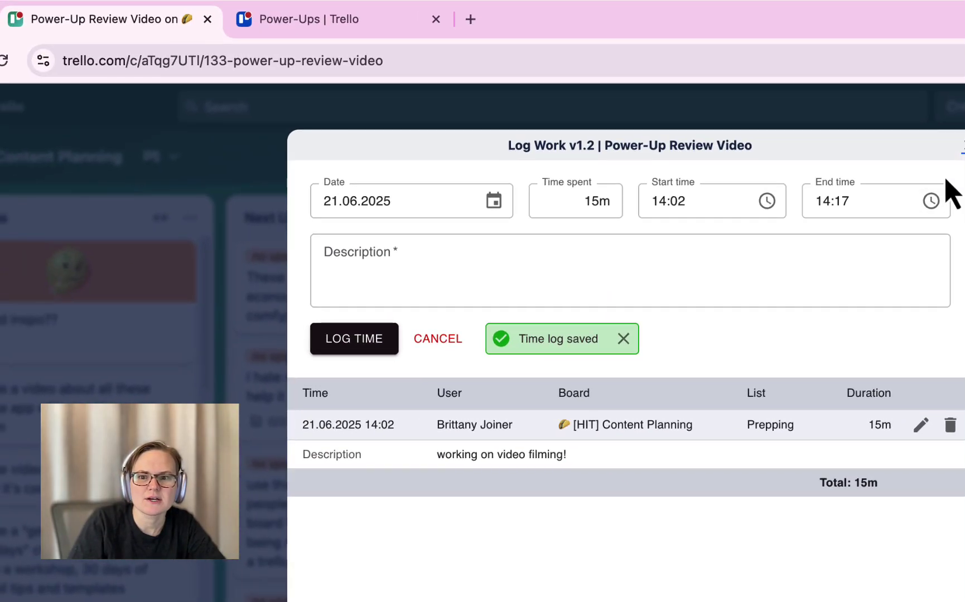
Add a 30m time log described as 'editing' to the card, bringing it to 45m.
left_click(961, 146)
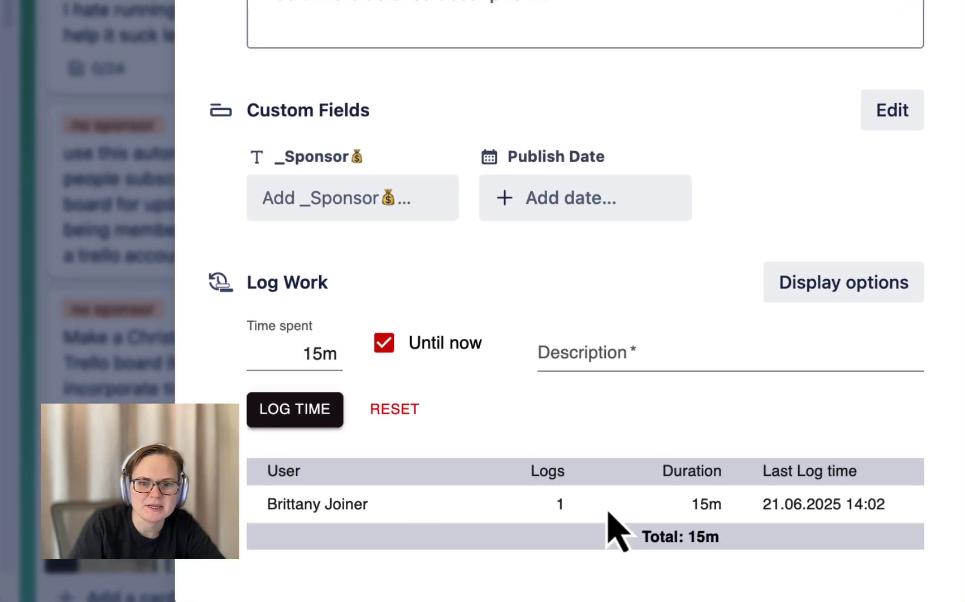
left_click(330, 354)
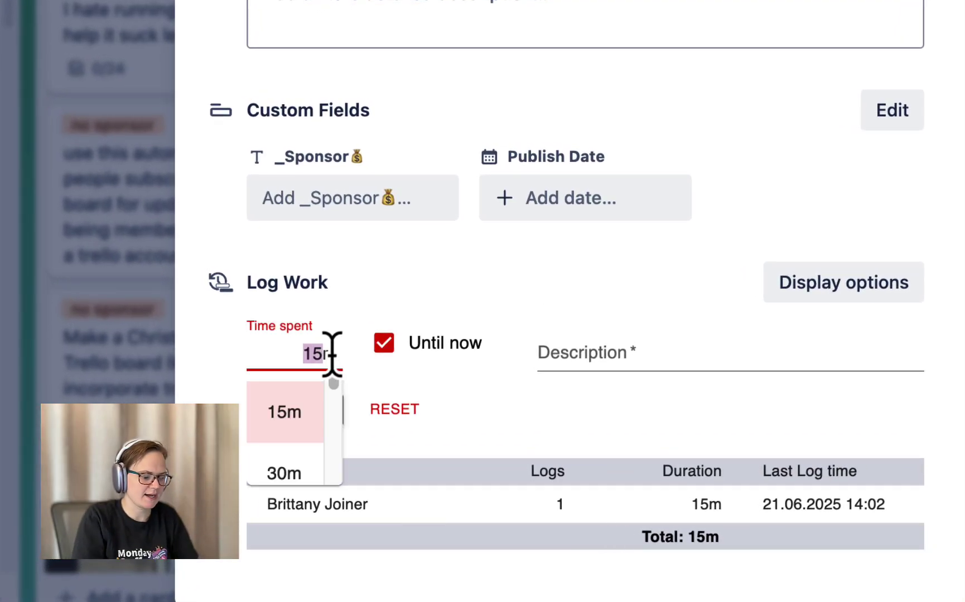
left_click(285, 474)
left_click(612, 351)
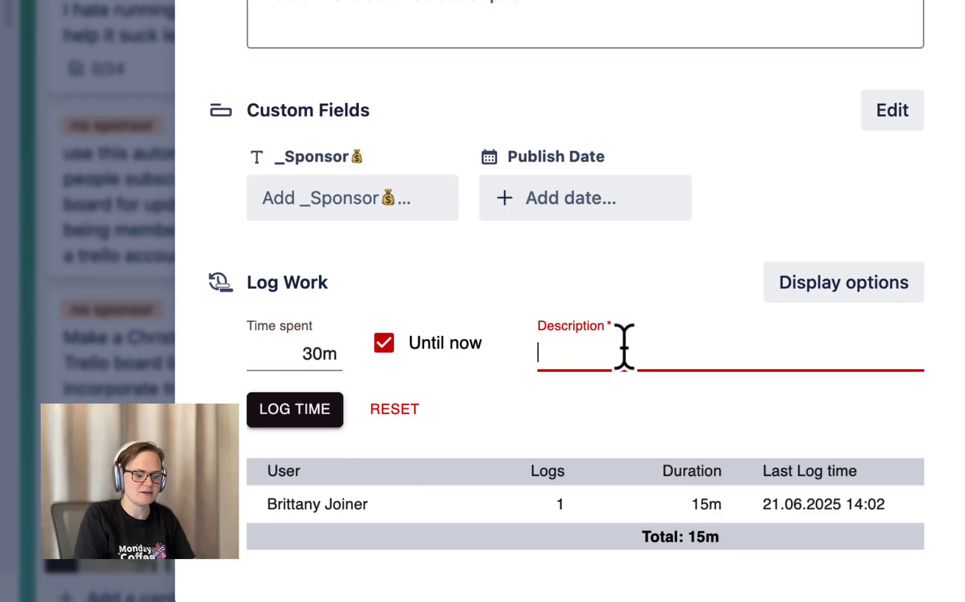
type("re")
type("ng")
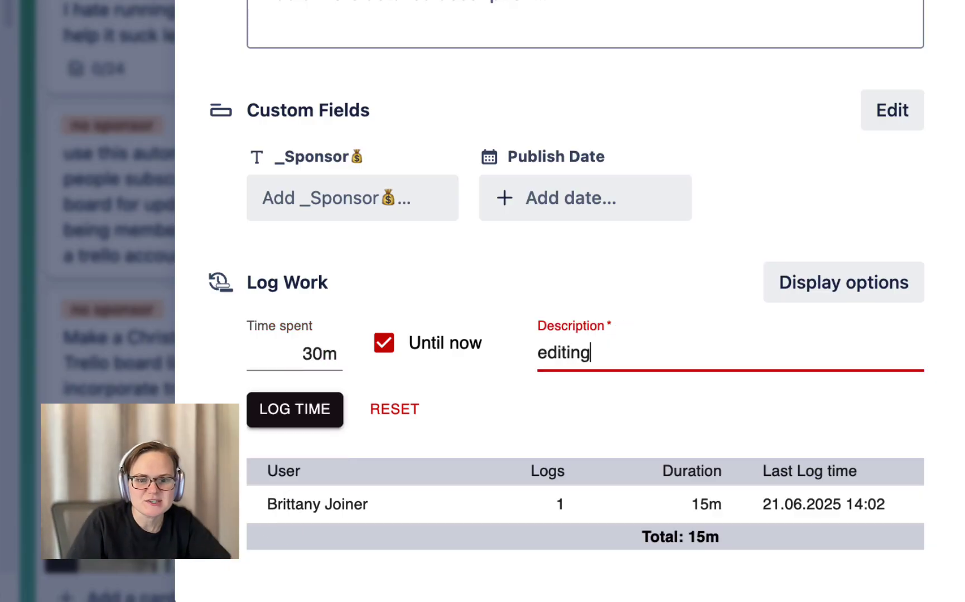
left_click(253, 406)
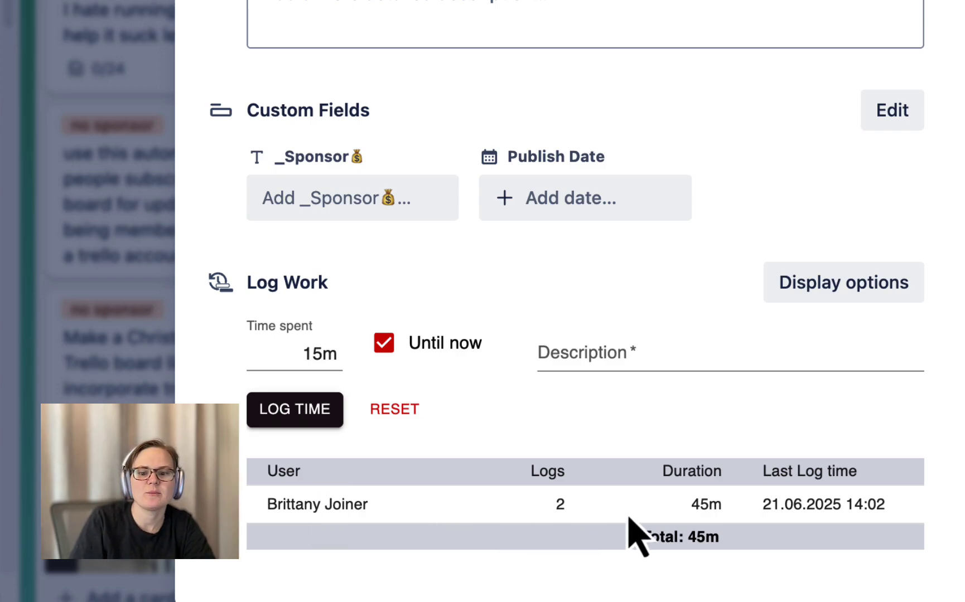
Review the Log Work card front and card display settings under Display options.
left_click(852, 281)
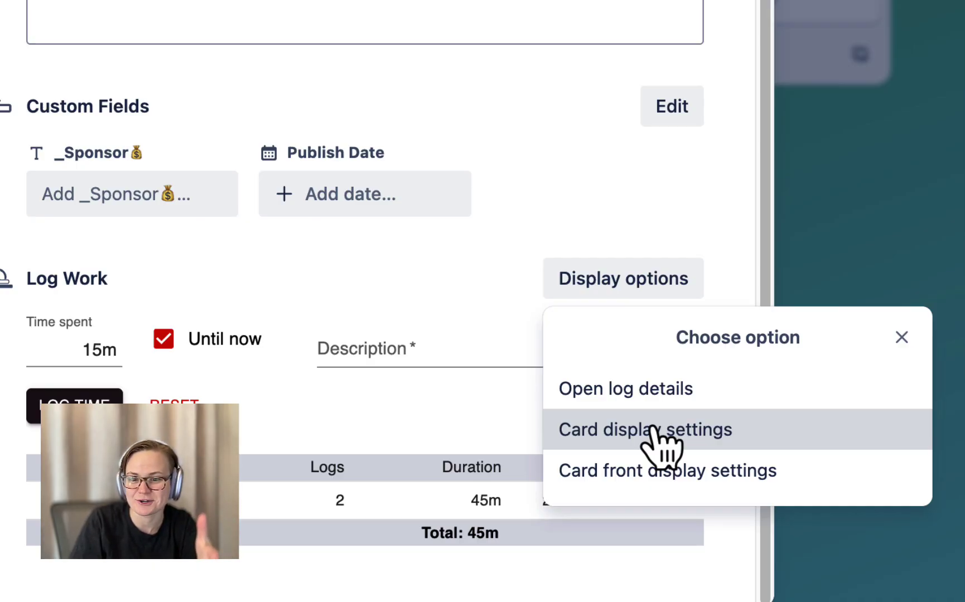
left_click(659, 473)
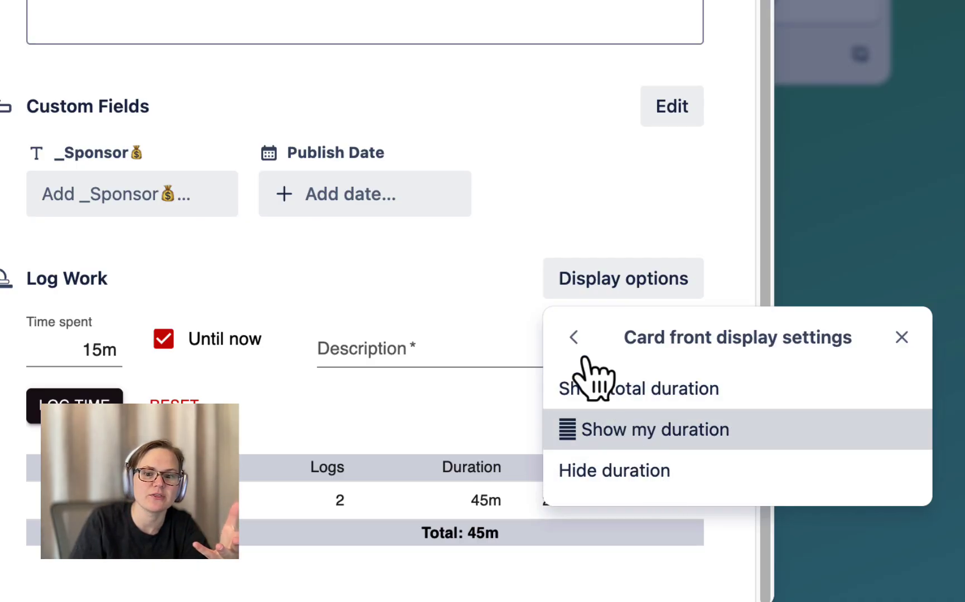
left_click(575, 339)
left_click(618, 430)
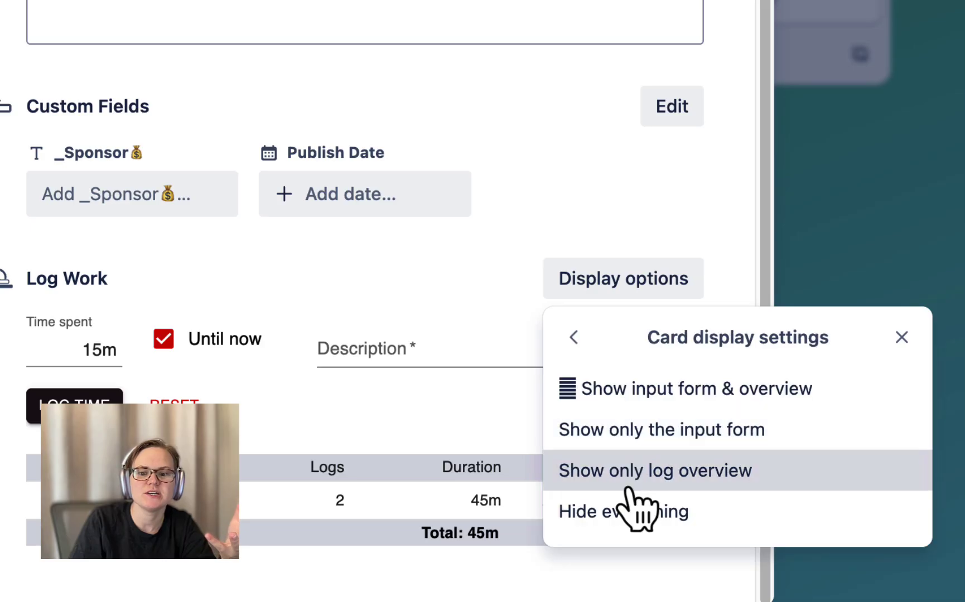
left_click(575, 339)
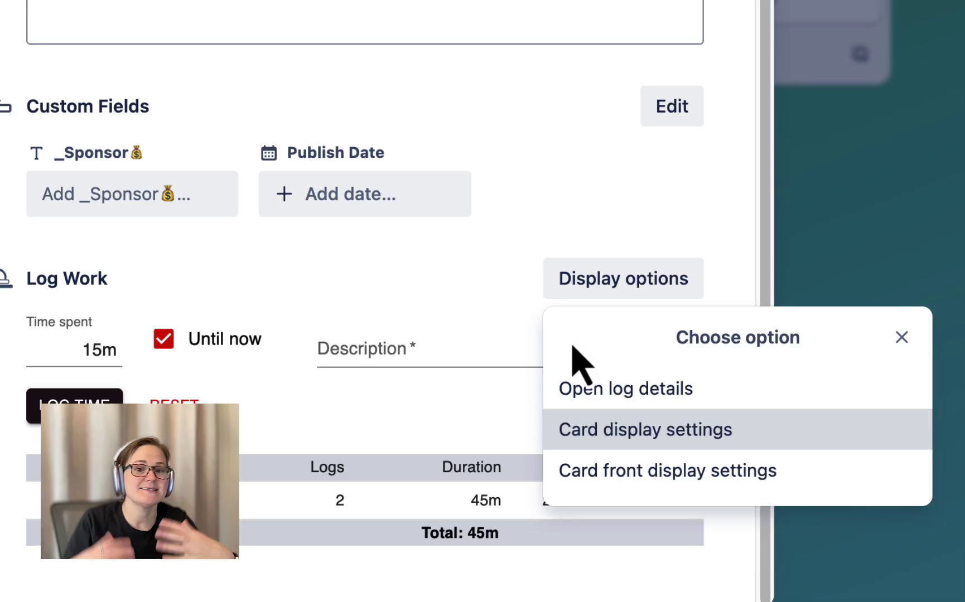
left_click(610, 391)
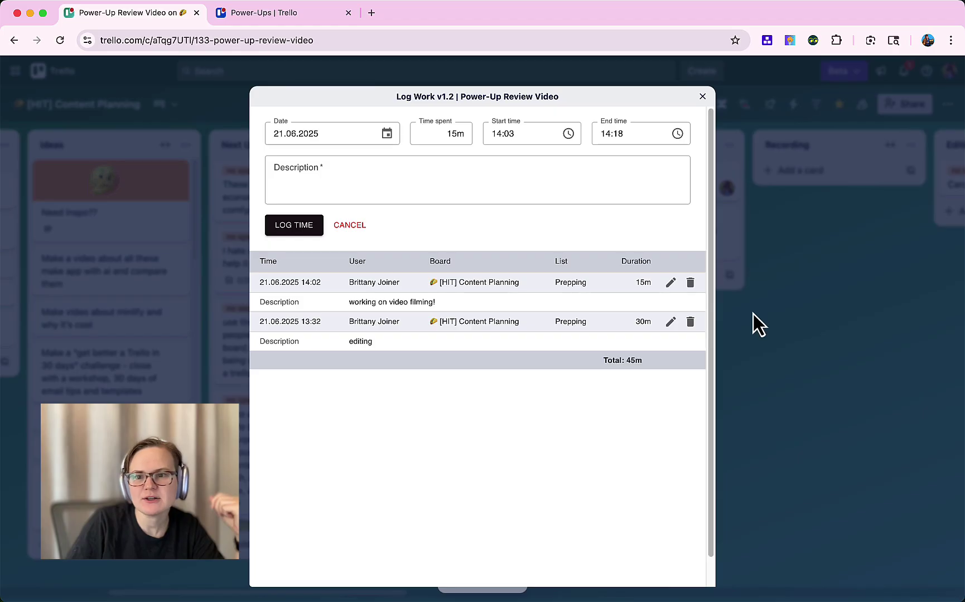
Close the card and open the Log Work timesheet for 16–22 Jun 2025.
left_click(753, 315)
left_click(672, 106)
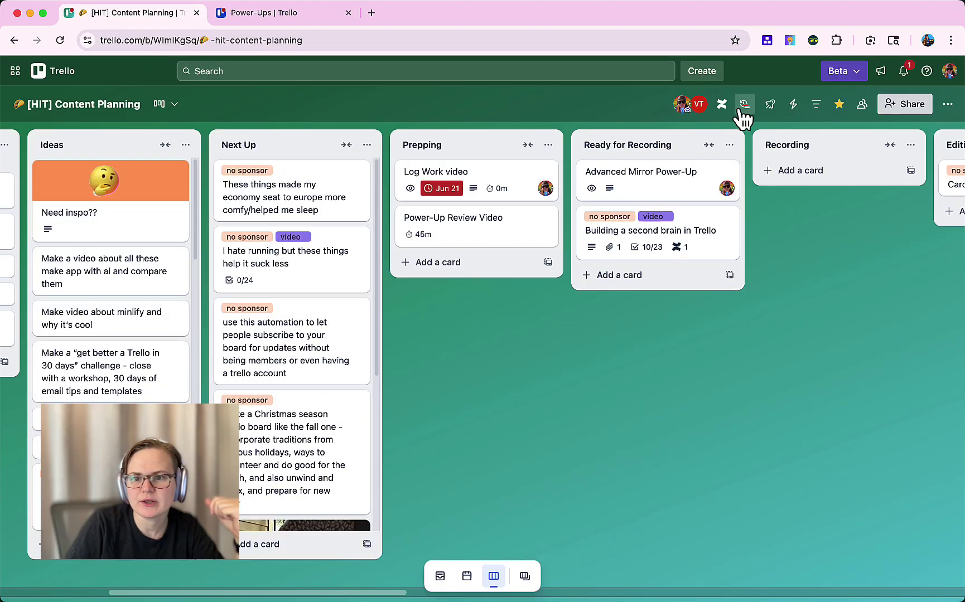
left_click(744, 105)
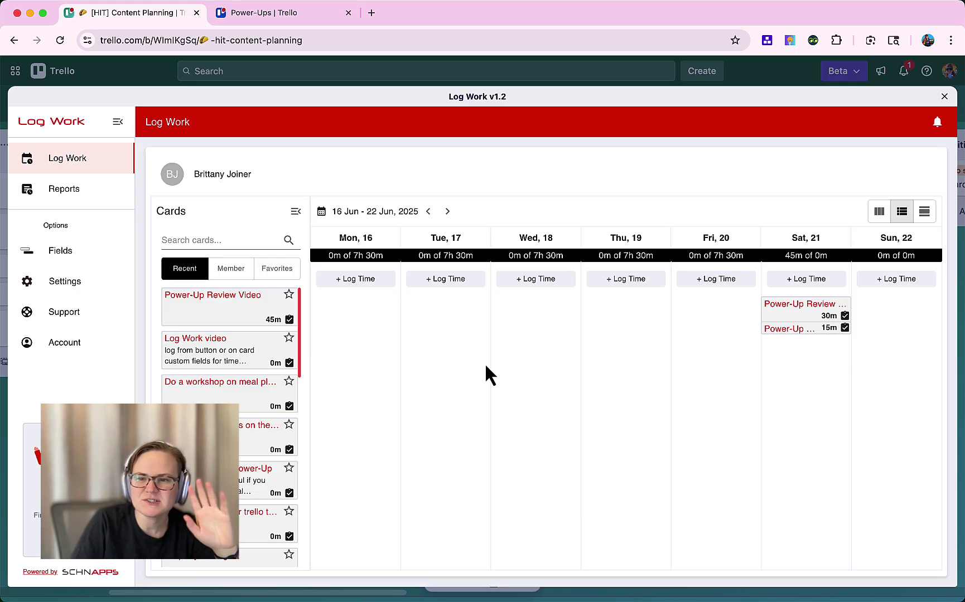
Filter the timesheet's Cards list to only cards I'm a member of.
scroll(222, 373, "down", 2)
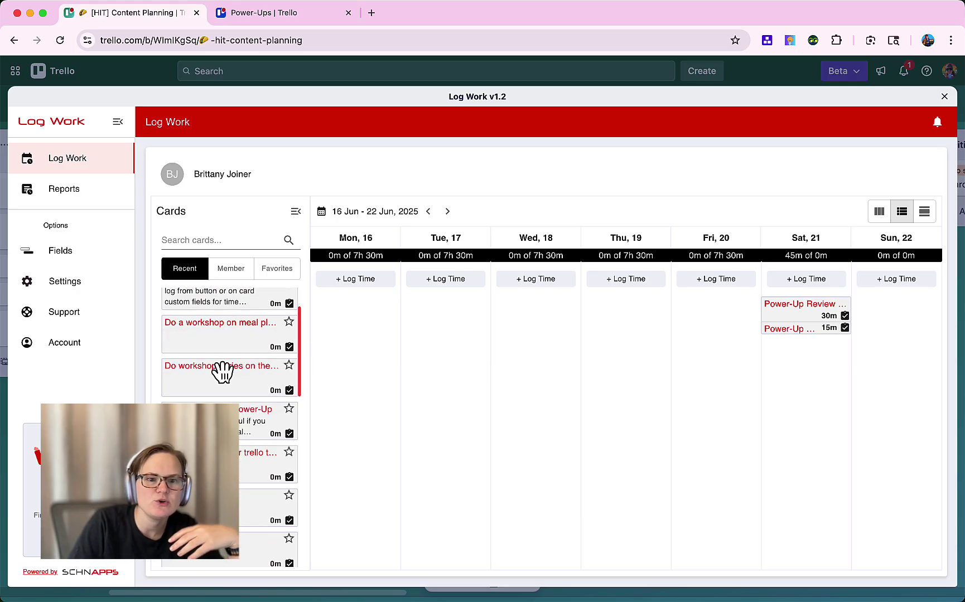
scroll(222, 373, "up", 2)
left_click(193, 242)
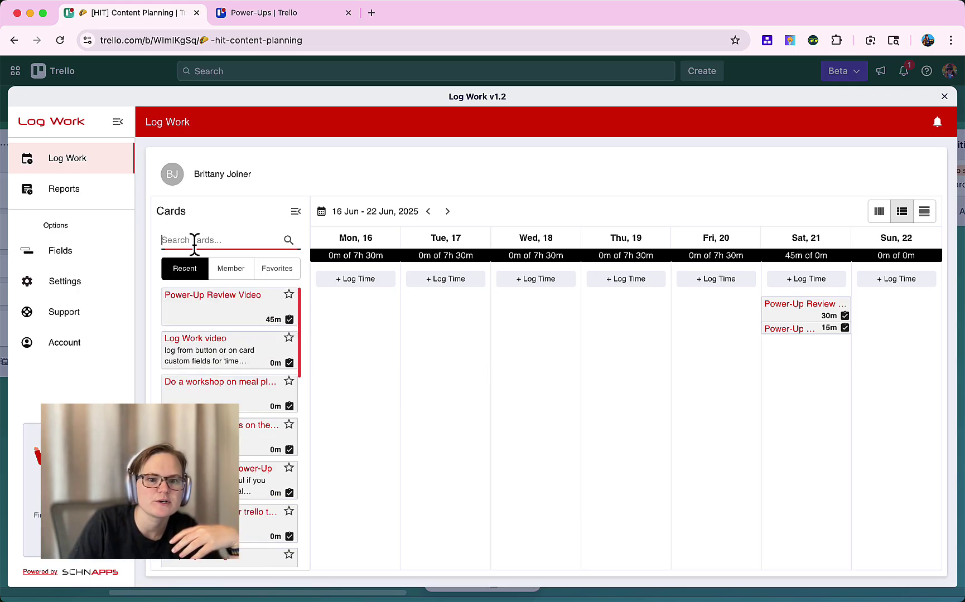
left_click(231, 276)
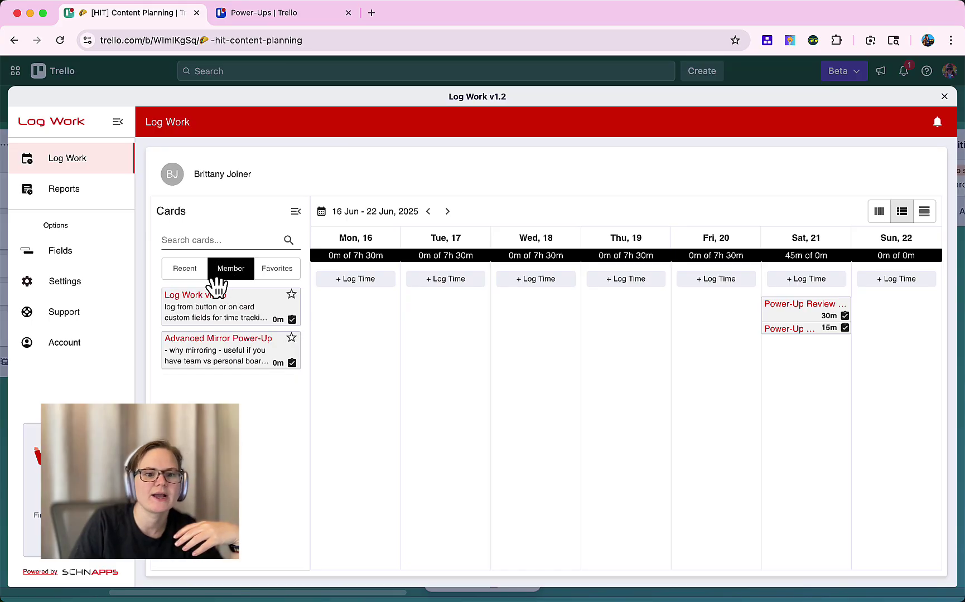
Log 60m 'Scoping' on Advanced Mirror Power-Up for Monday 16, then drag Log Work video onto Tuesday 17.
left_click_drag(230, 363, 452, 334)
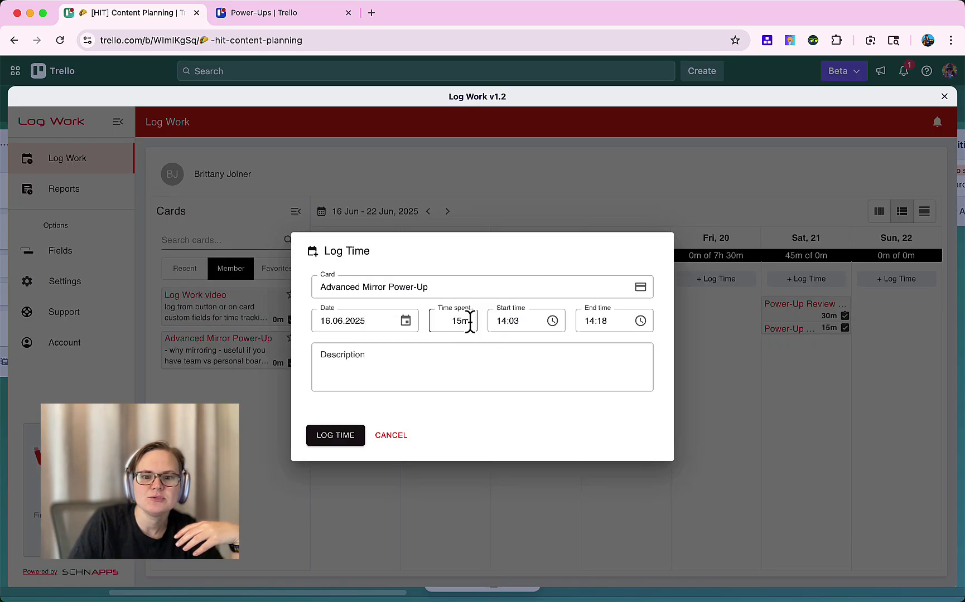
left_click(350, 360)
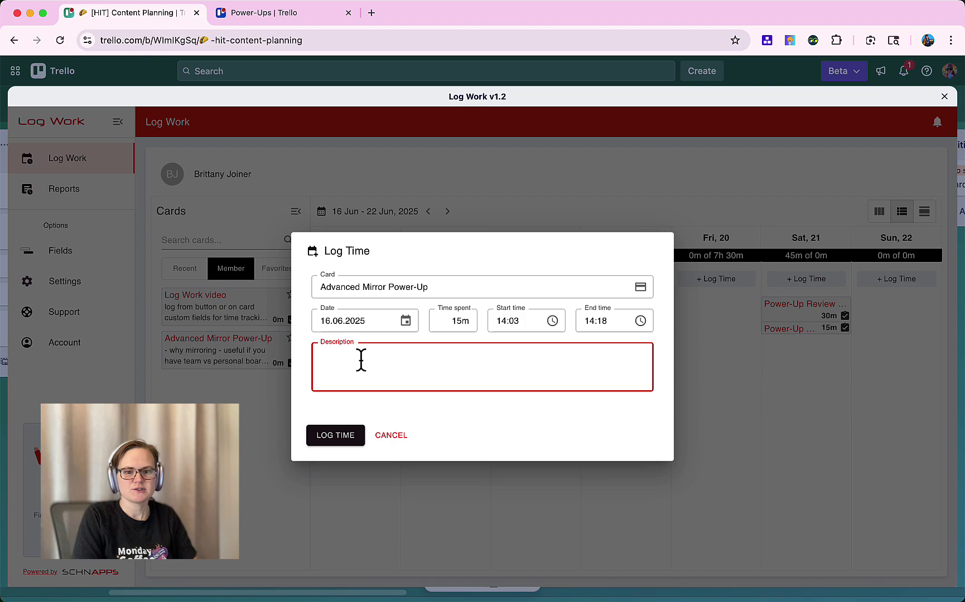
left_click(445, 320)
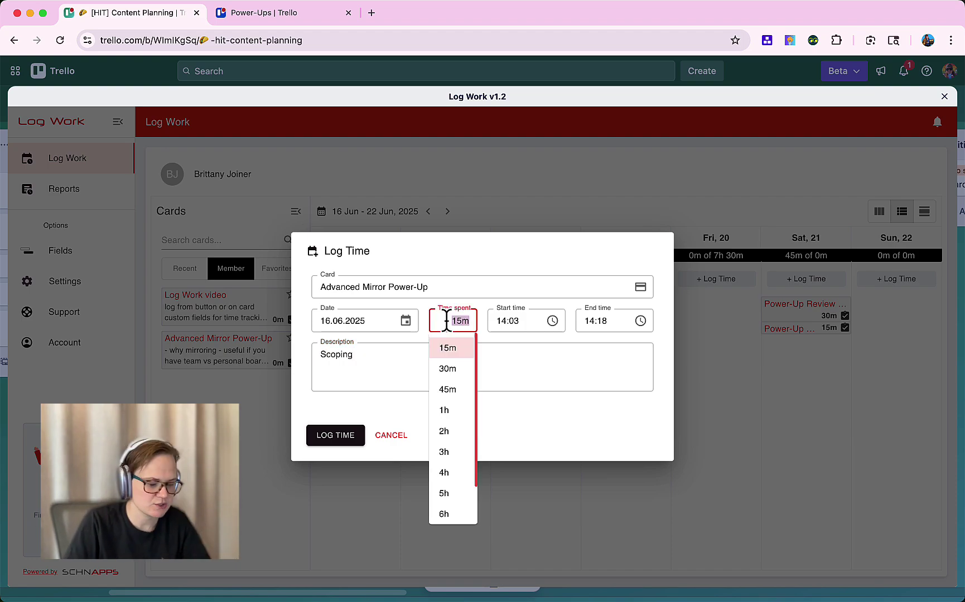
type("60m")
left_click(350, 441)
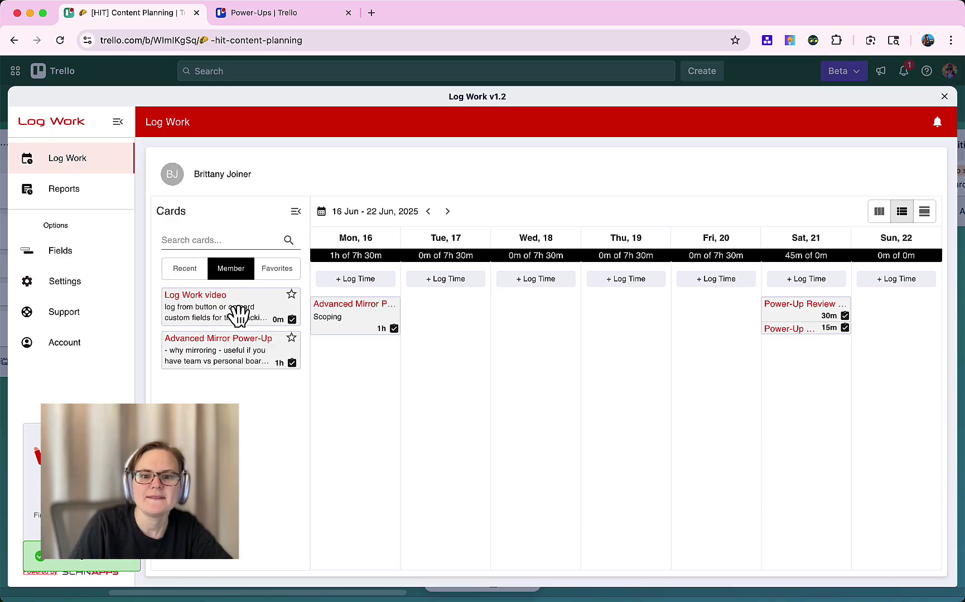
left_click_drag(239, 315, 486, 326)
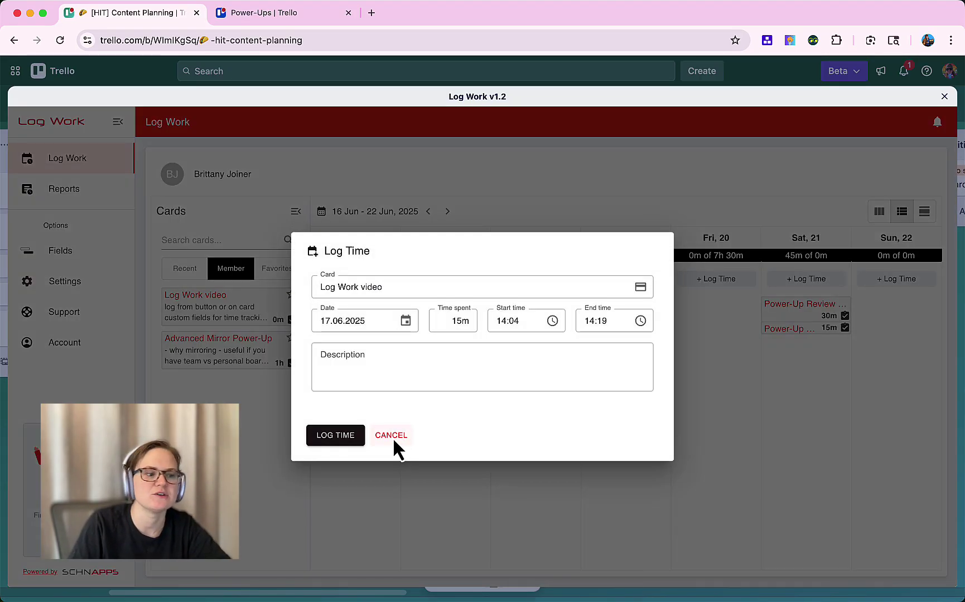
Cancel the pending Log Work video entry and open the Log Work board settings.
left_click(391, 435)
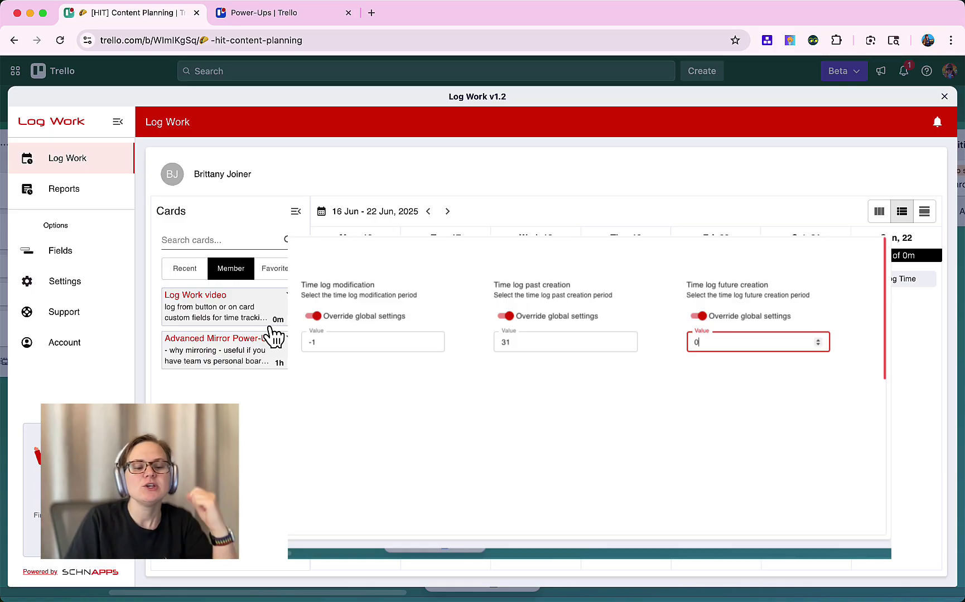
left_click(94, 284)
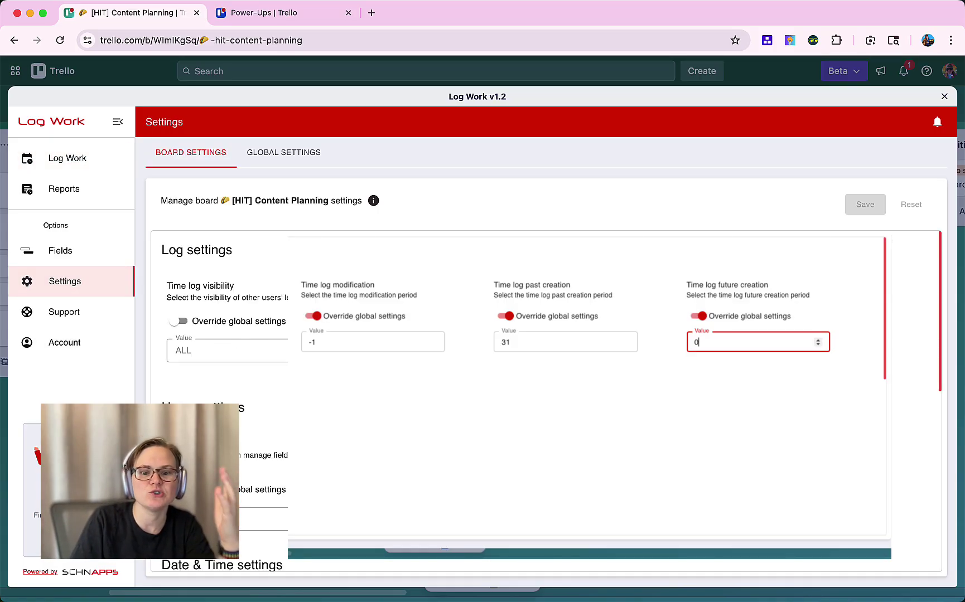
scroll(366, 424, "down", 4)
Open the Log Work user report, then switch to the board report totalling 1h 45m.
left_click(84, 196)
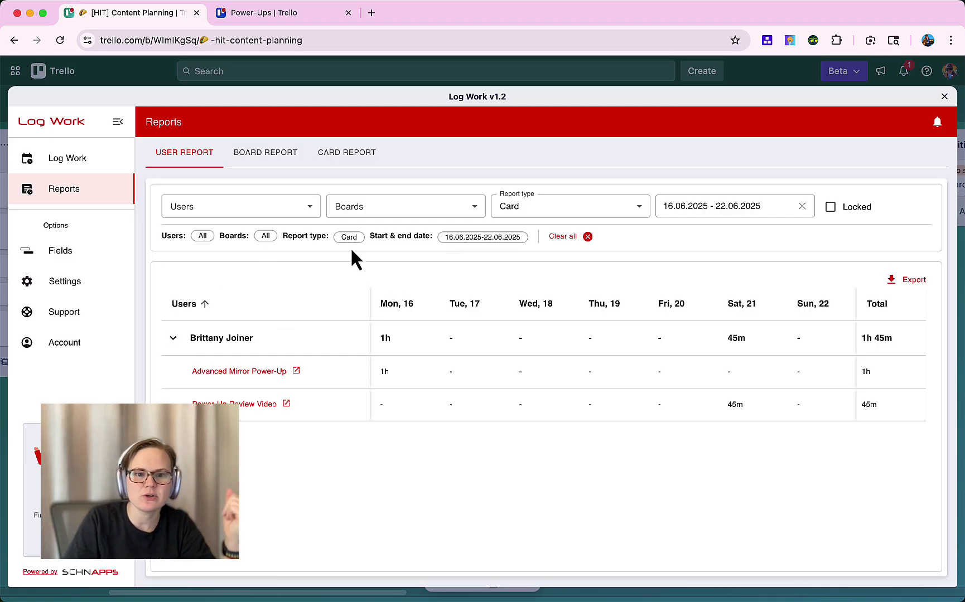
left_click(266, 157)
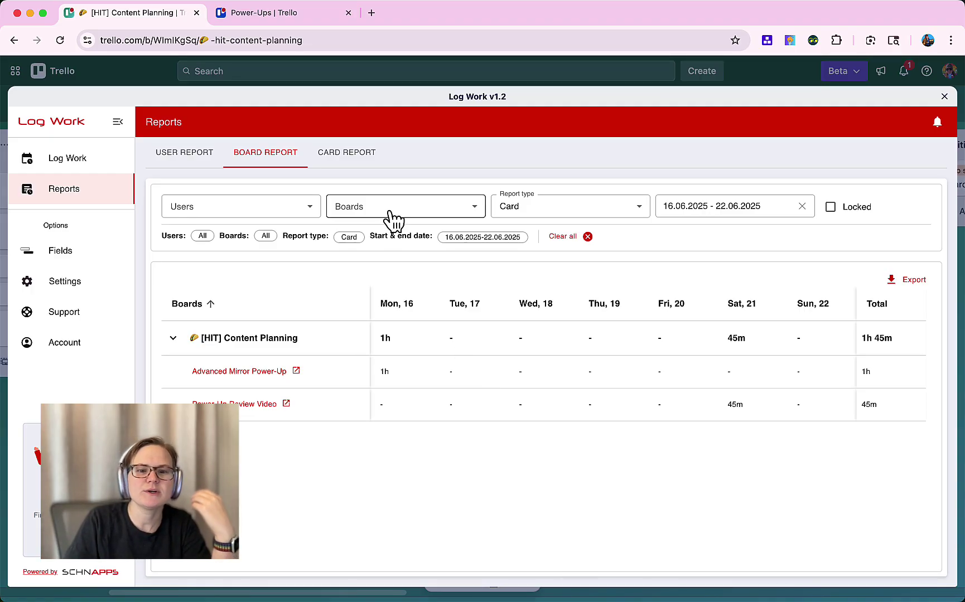
Check the Users filter, then set the board report's Report type to User.
left_click(300, 207)
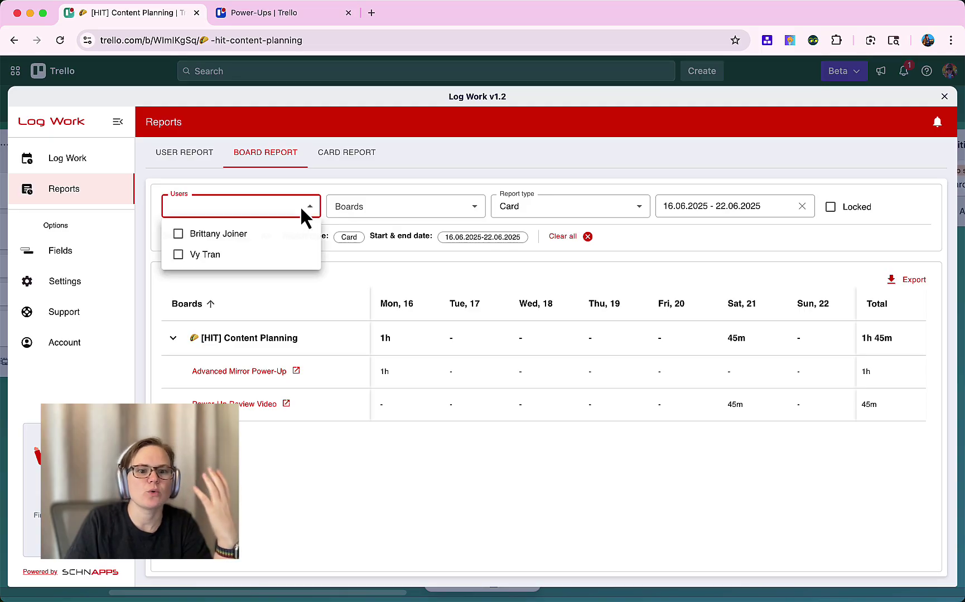
left_click(374, 205)
left_click(528, 213)
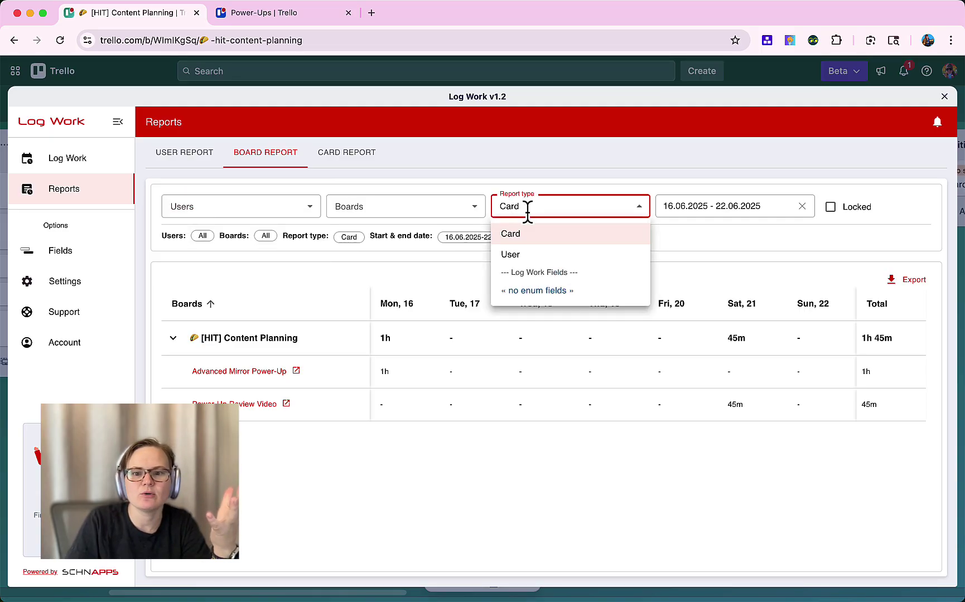
left_click(536, 255)
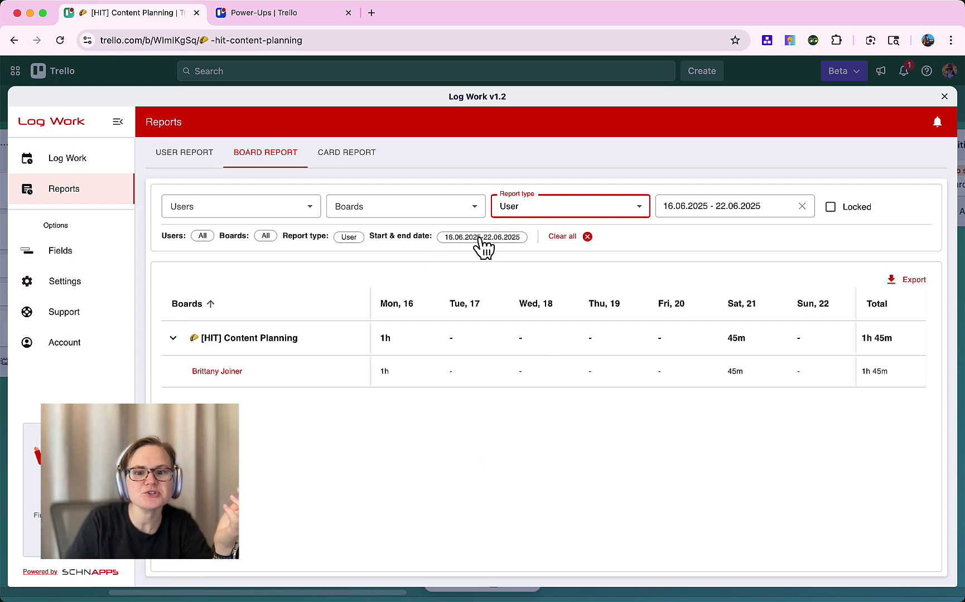
left_click(614, 208)
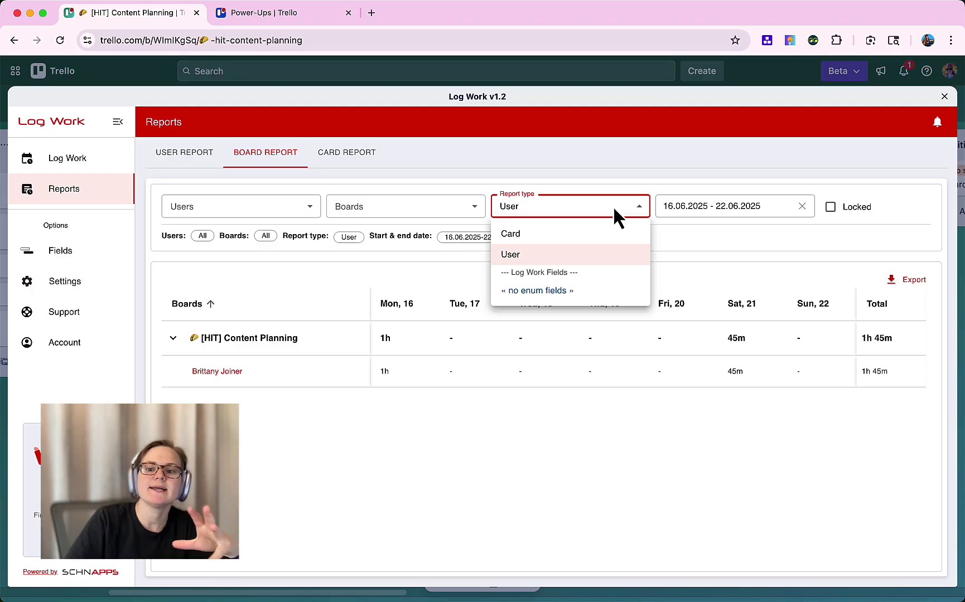
Switch Reports to the Card report and scroll through each card's creation time, logged status and time spent.
left_click(708, 245)
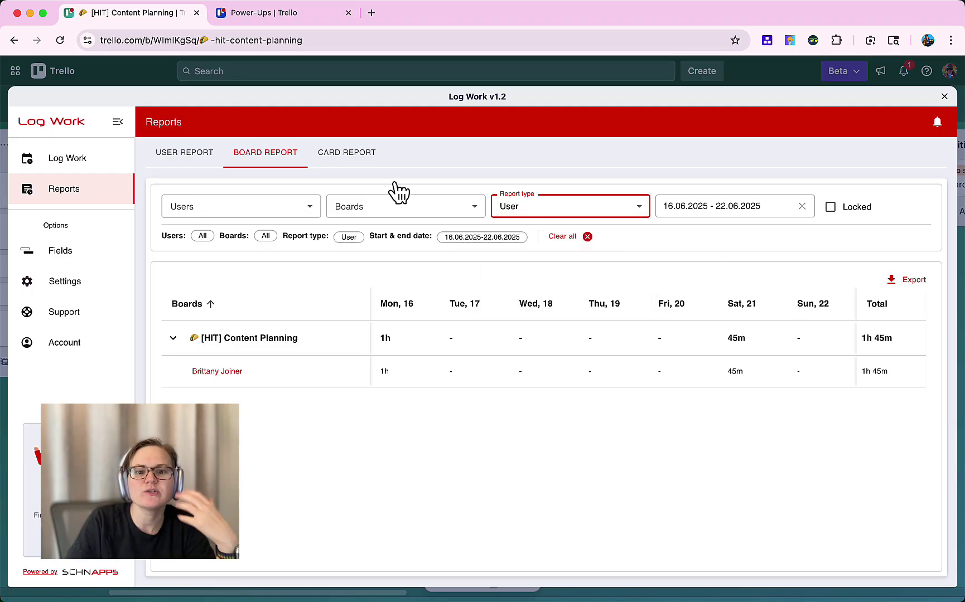
left_click(348, 156)
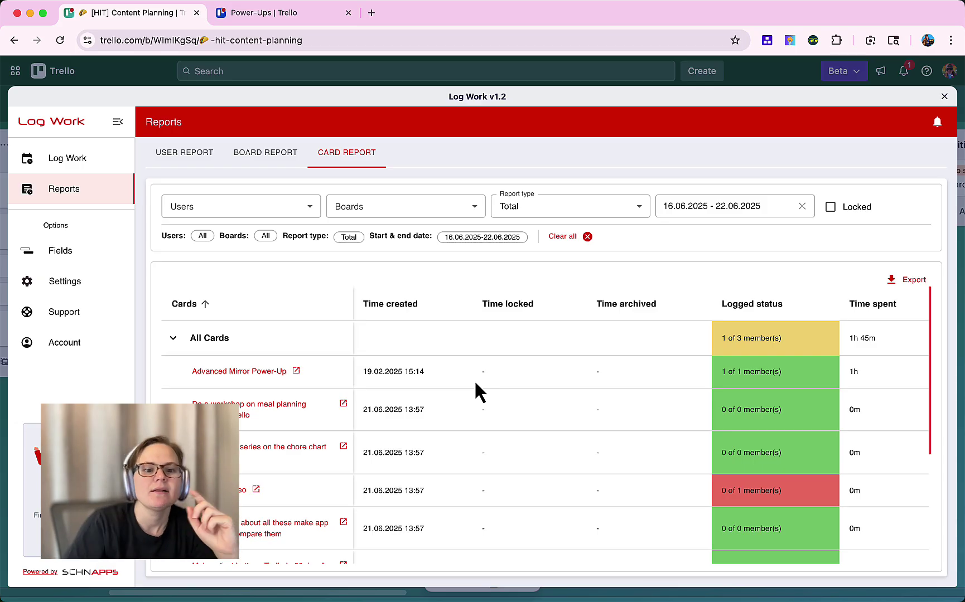
scroll(494, 442, "down", 1)
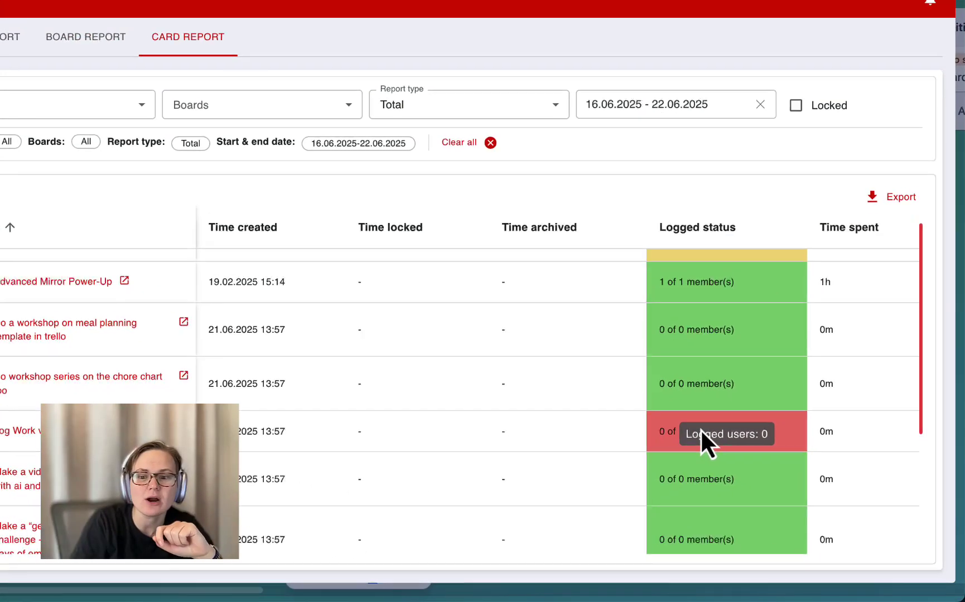
scroll(734, 447, "up", 1)
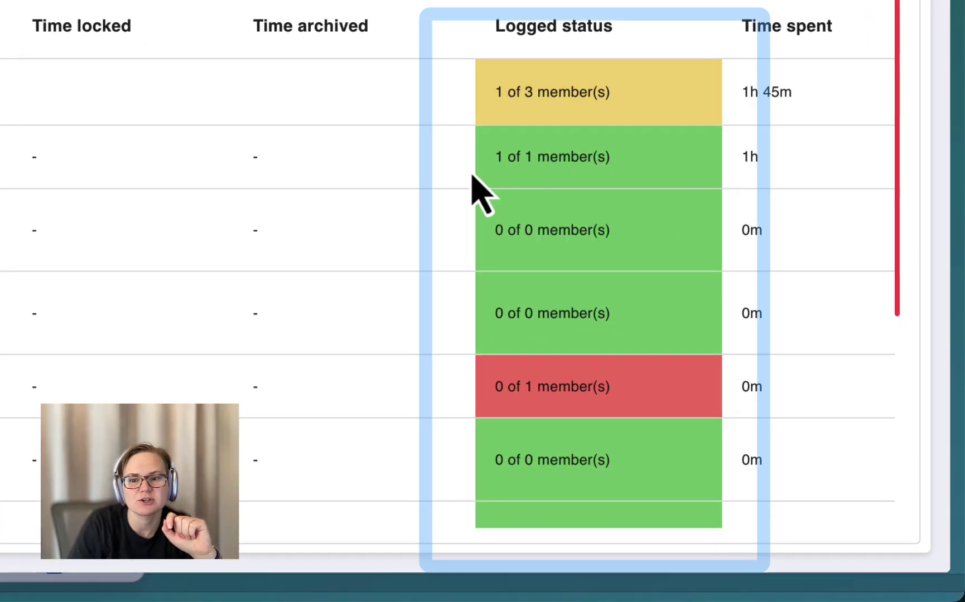
scroll(448, 328, "down", 2)
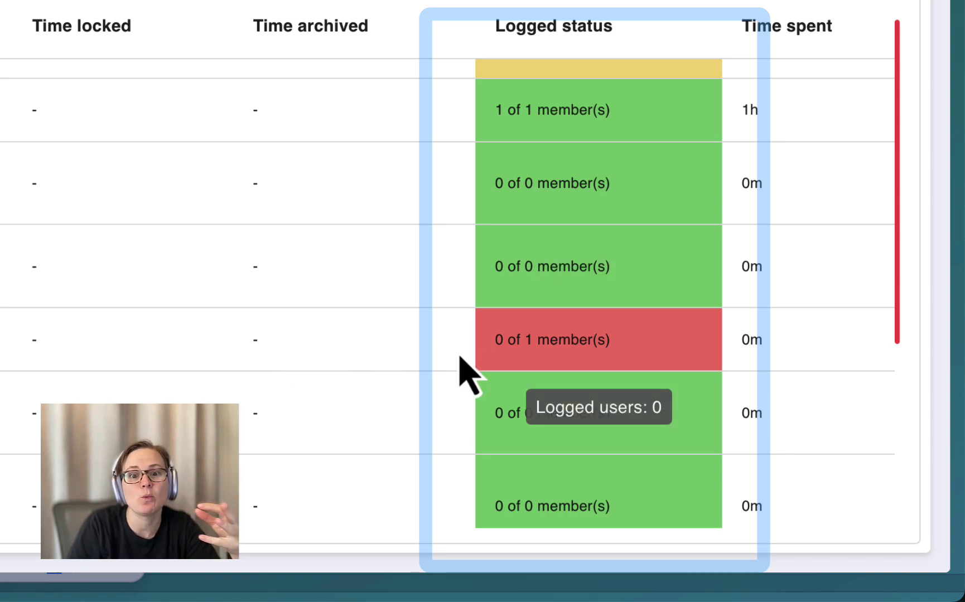
scroll(485, 345, "down", 1)
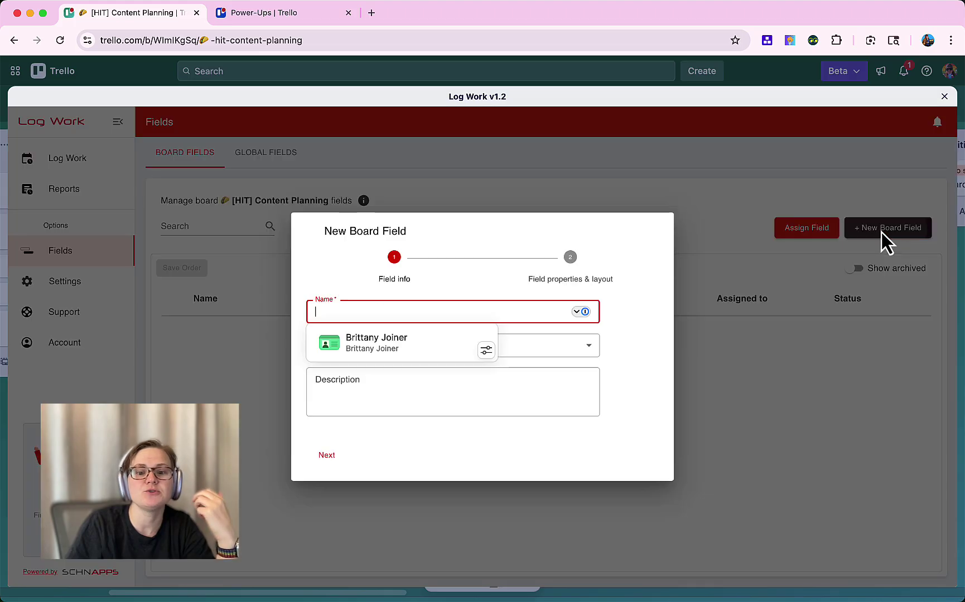
Start a new Enum board field named 'Category Type' described as 'Type of work'.
left_click(881, 230)
left_click(567, 348)
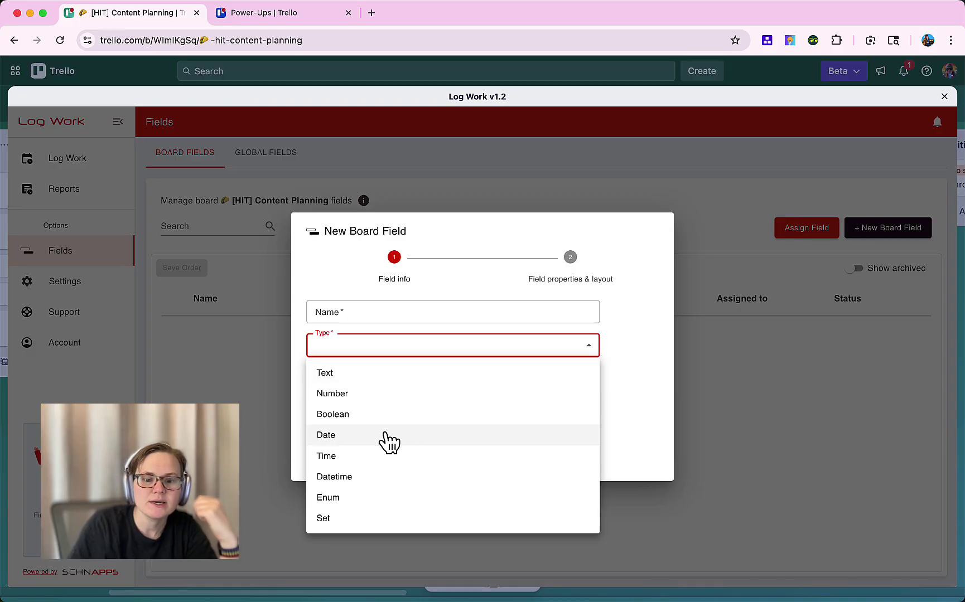
left_click(358, 499)
left_click(338, 308)
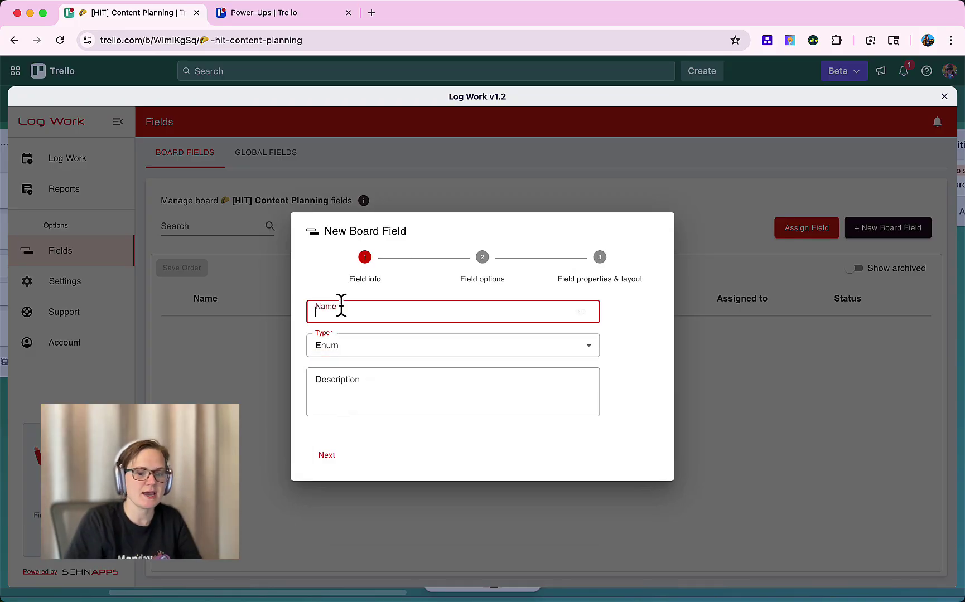
type("Cateogry")
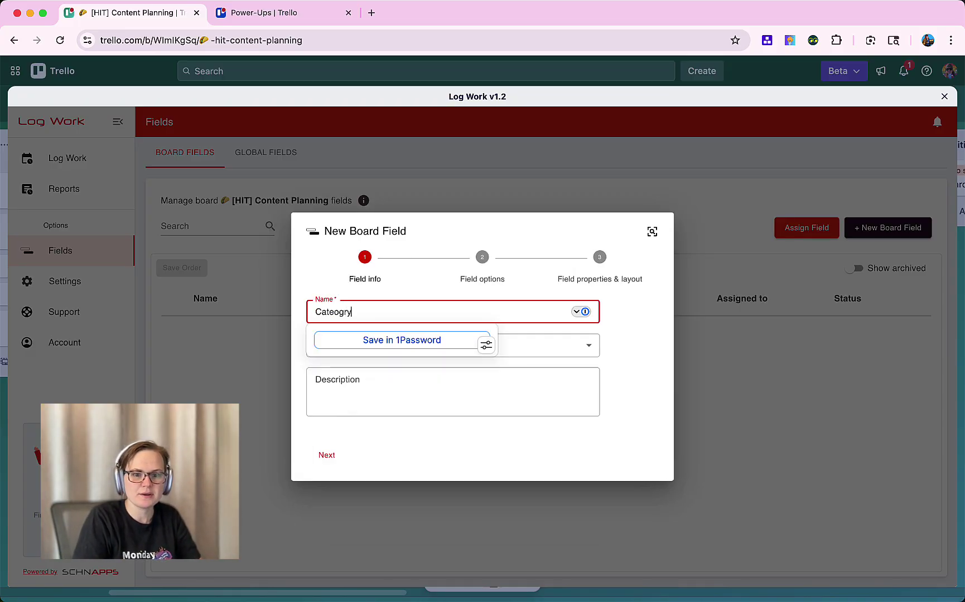
key("BackSpace")
key("BackSpace")
key("BackSpace")
key("BackSpace")
type("gory Type")
left_click(346, 384)
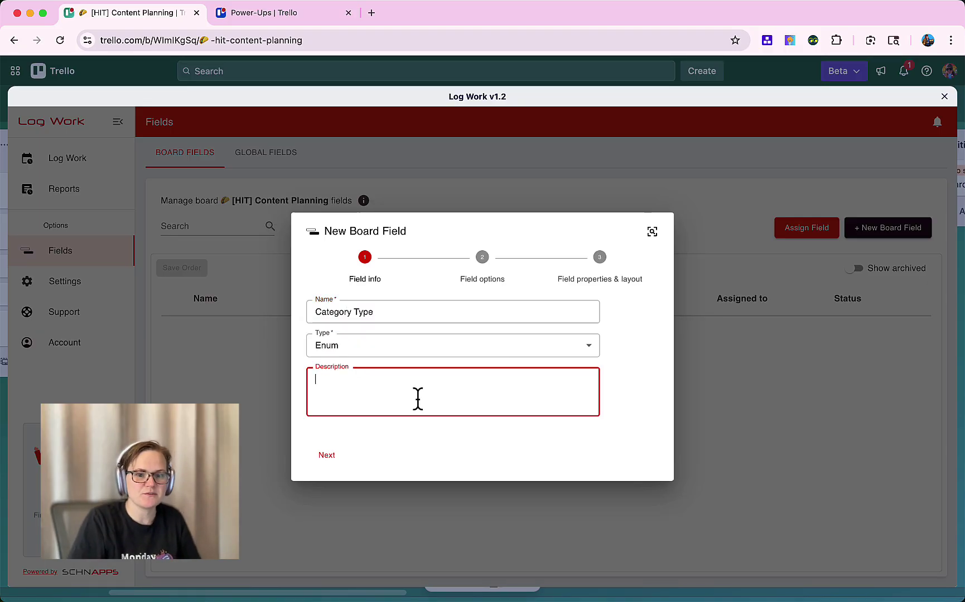
left_click(331, 456)
Give the field the options Client and Internal and create it.
left_click(348, 358)
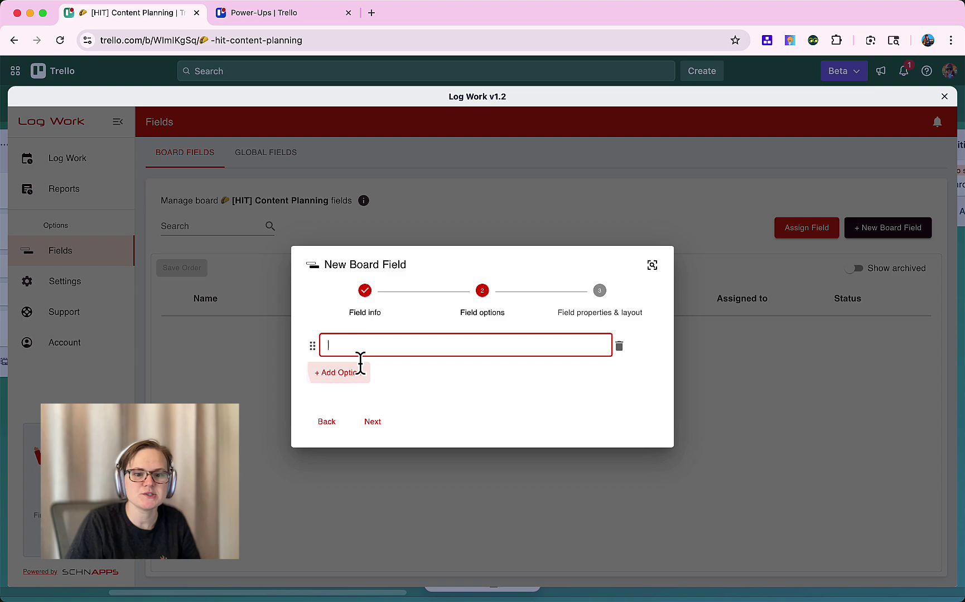
left_click(340, 371)
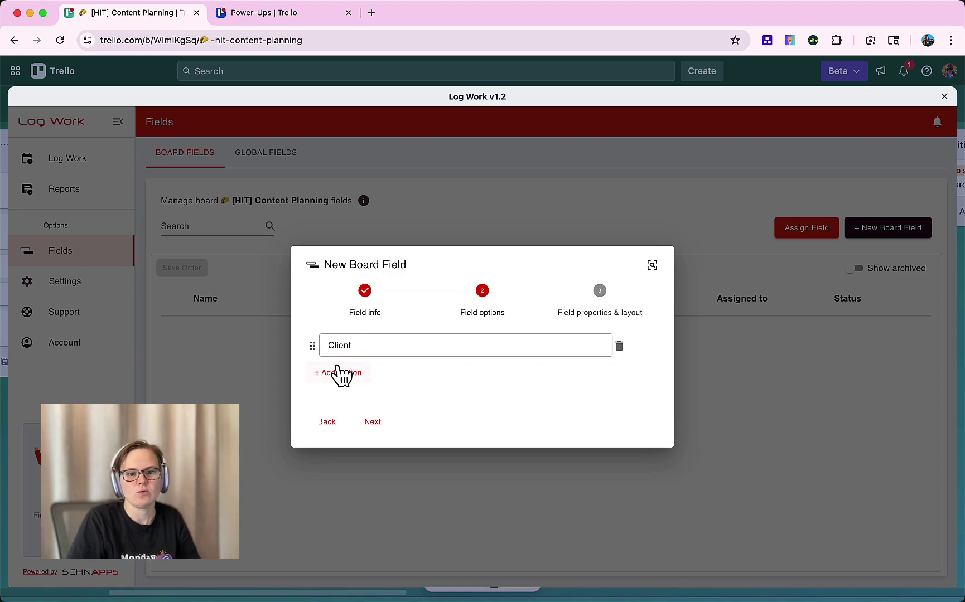
type("Oin")
key("BackSpace")
key("BackSpace")
key("BackSpace")
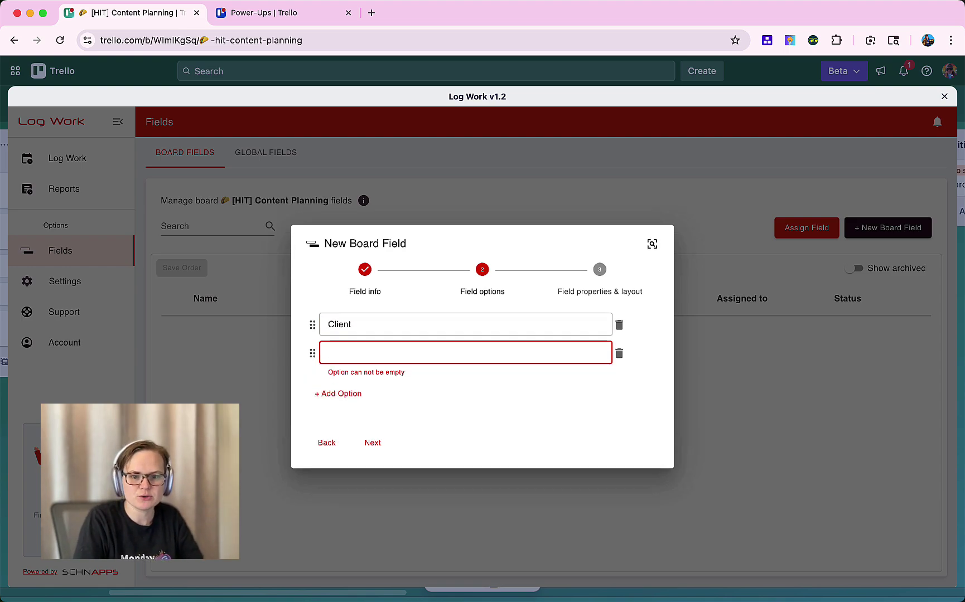
type("Internal")
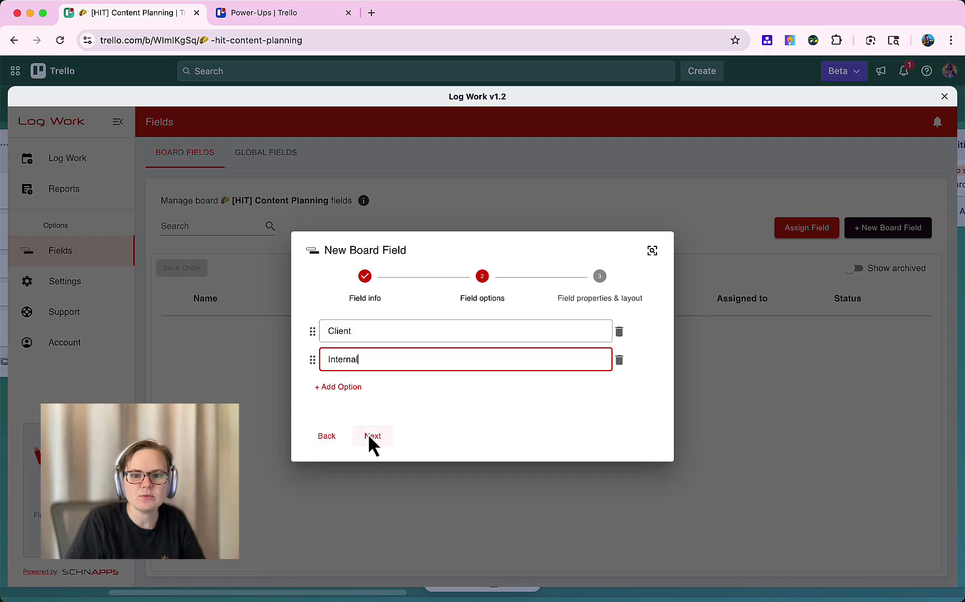
left_click(370, 436)
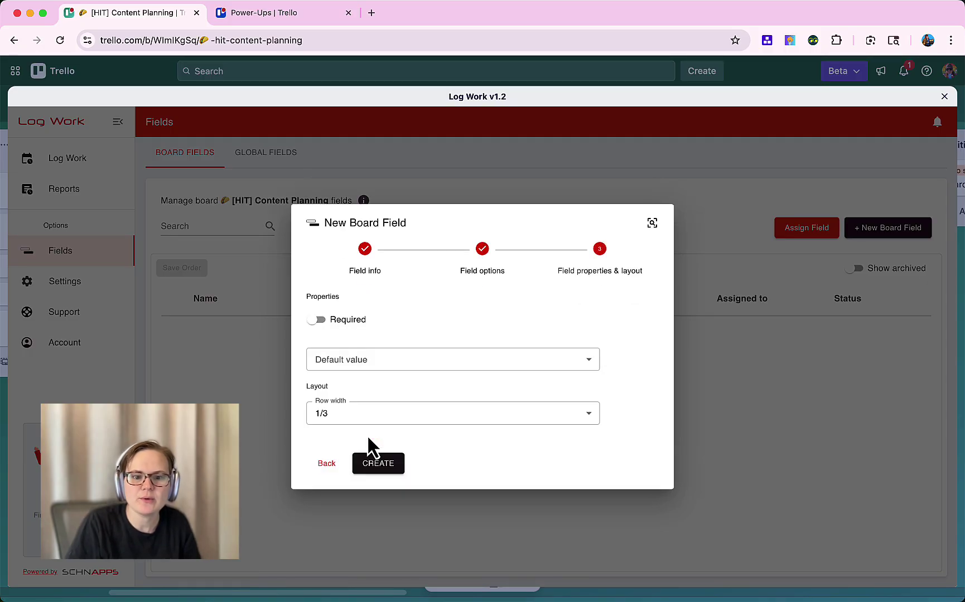
left_click(382, 464)
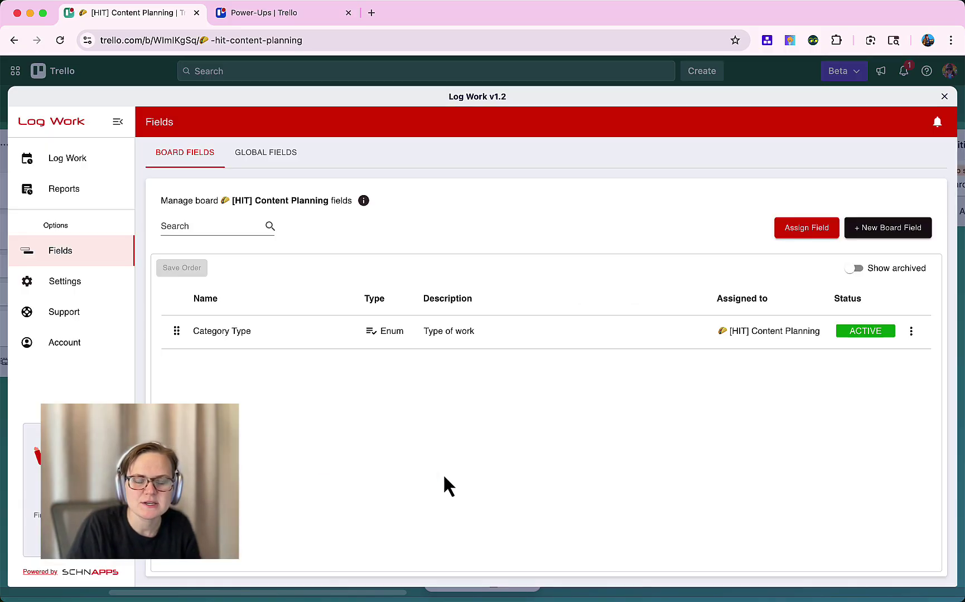
Set the Power-Up Review Video card's Category Type to Client.
left_click(944, 97)
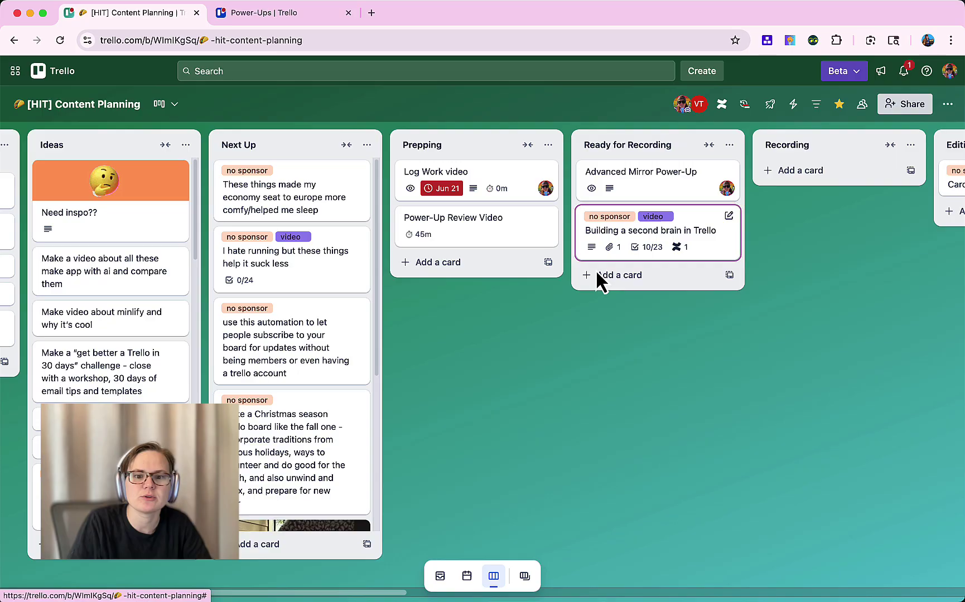
left_click(481, 248)
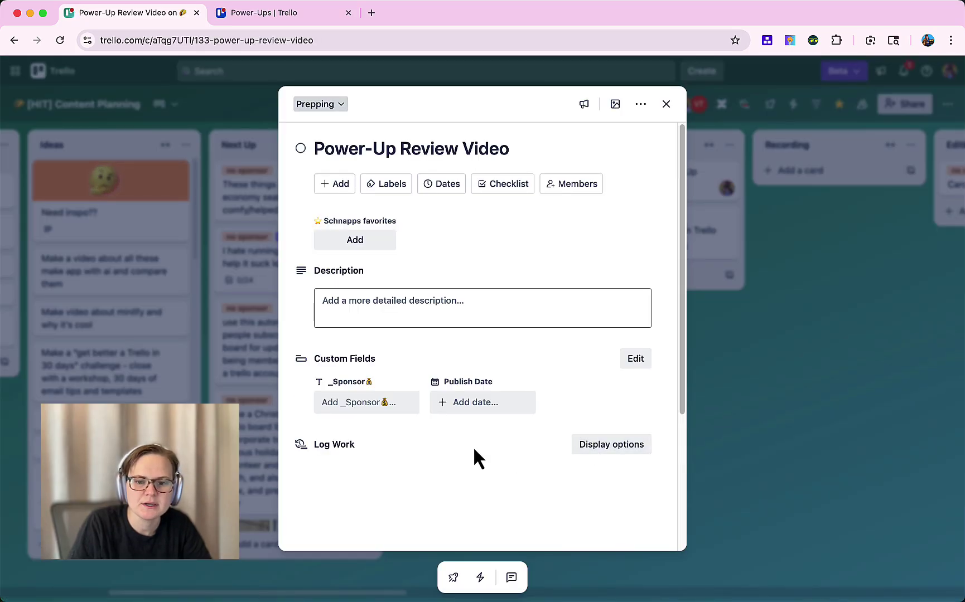
scroll(449, 485, "down", 2)
left_click(364, 443)
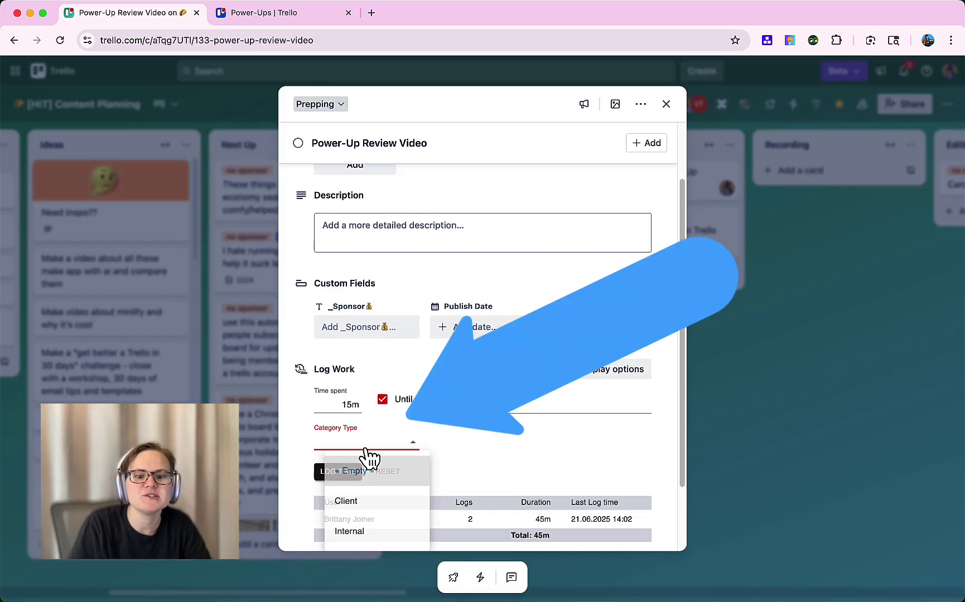
left_click(374, 507)
scroll(347, 432, "down", 1)
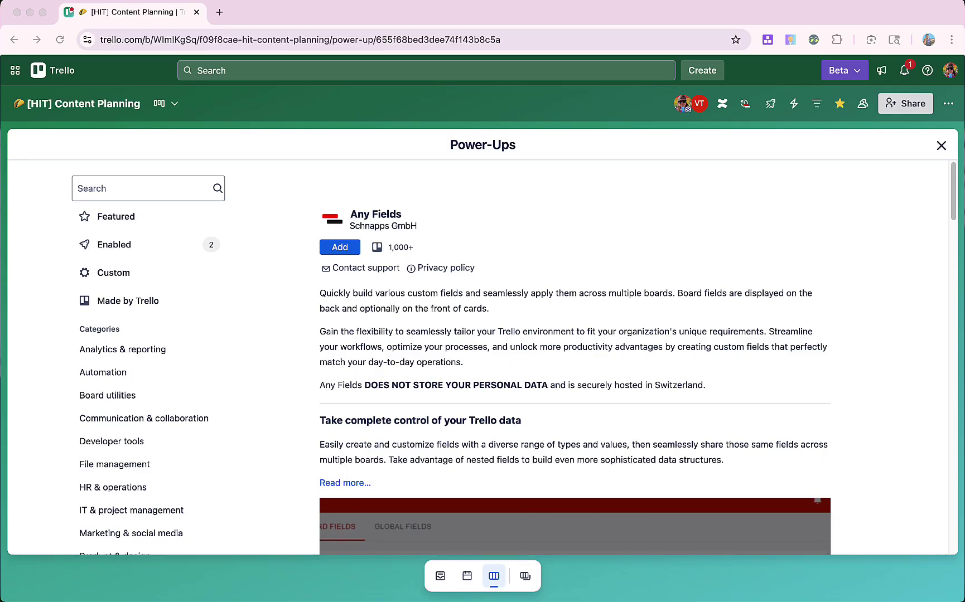
Scroll through the Any Fields power-up description in the Power-Ups directory.
scroll(595, 365, "down", 6)
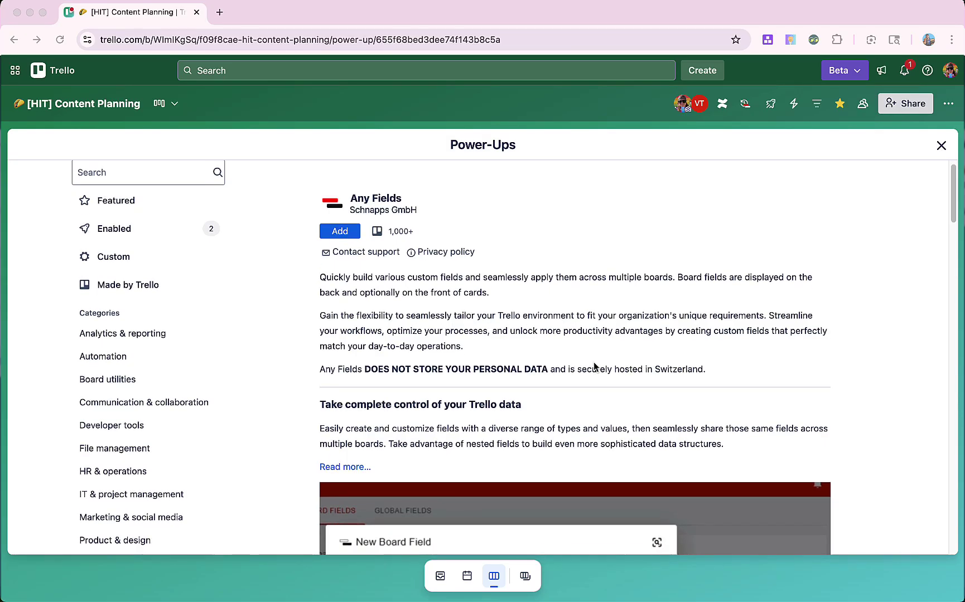
scroll(595, 366, "down", 4)
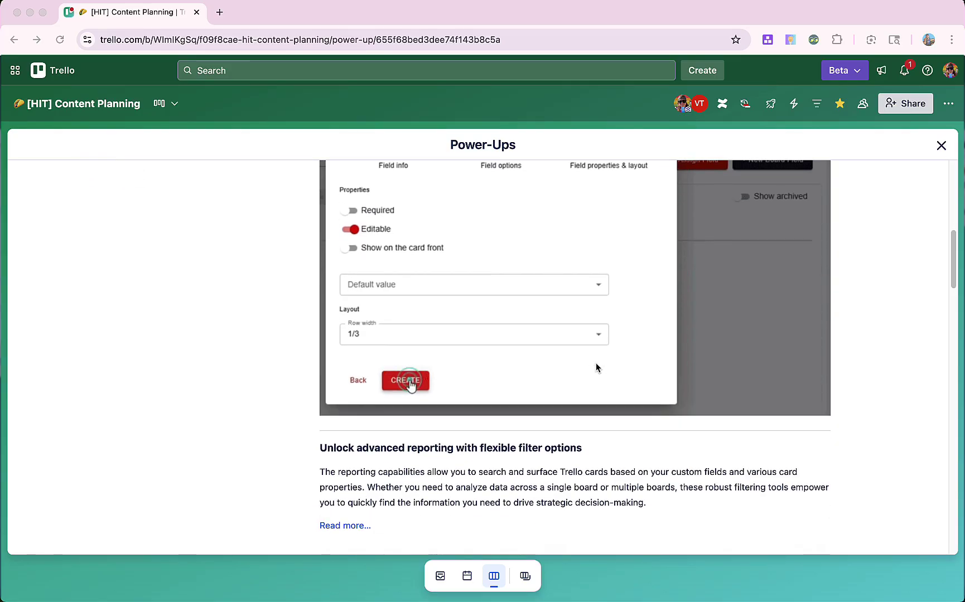
scroll(596, 367, "down", 10)
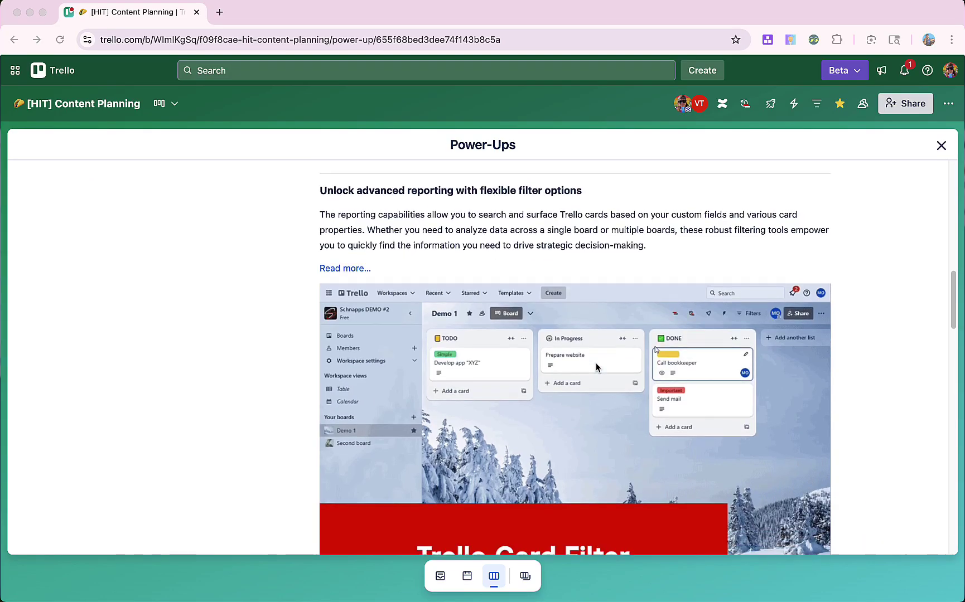
scroll(595, 367, "down", 5)
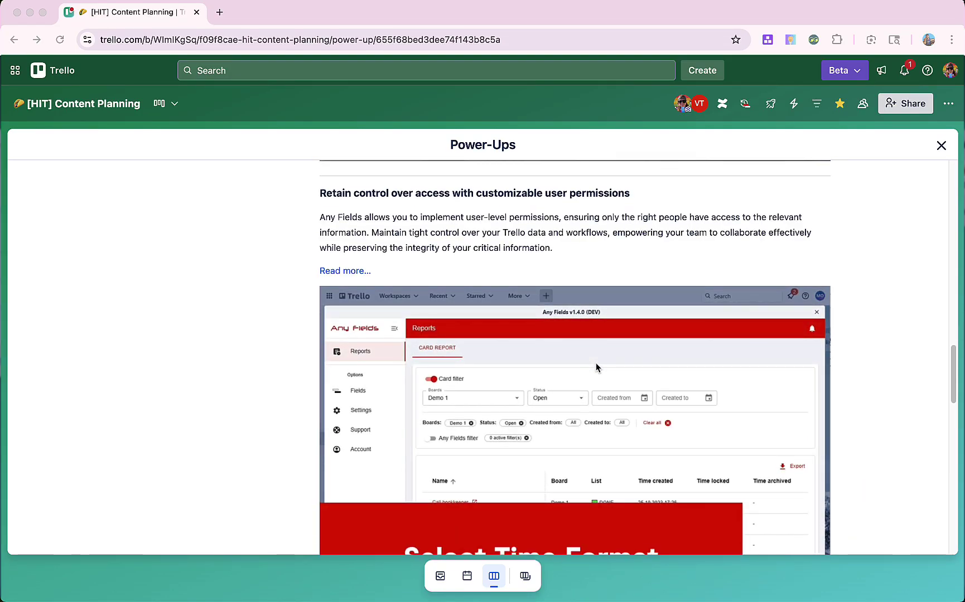
scroll(596, 367, "down", 13)
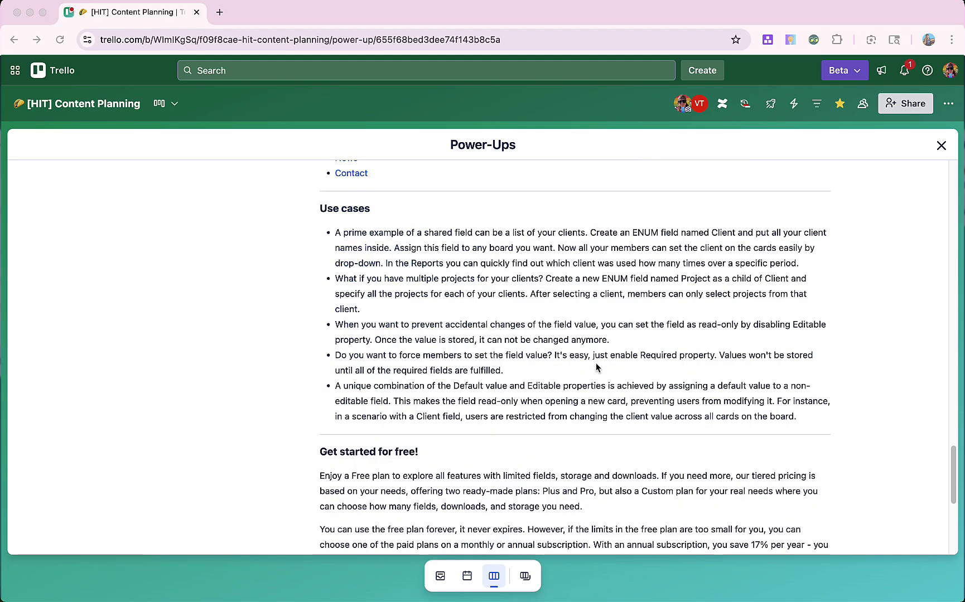
scroll(595, 364, "up", 20)
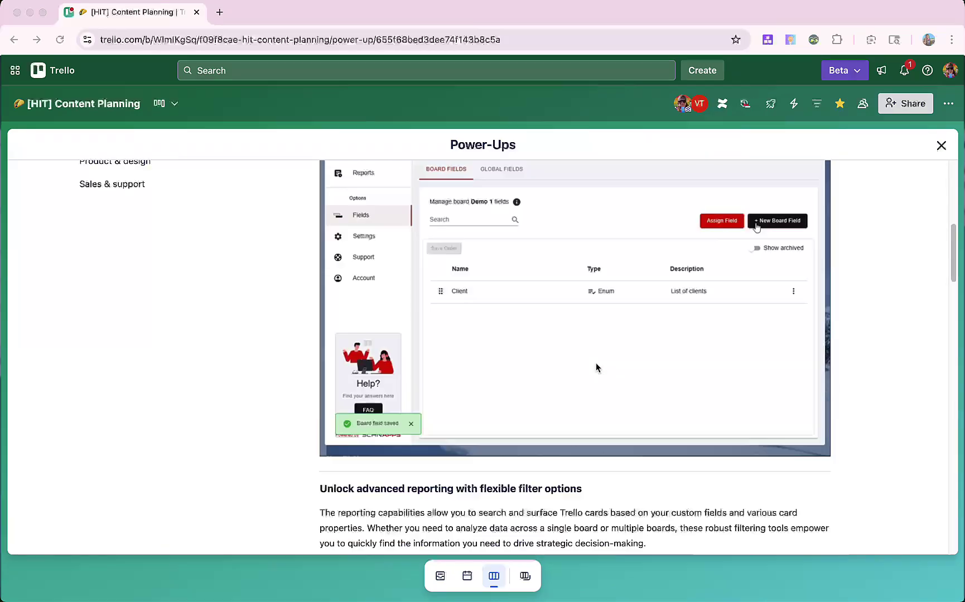
scroll(596, 363, "down", 5)
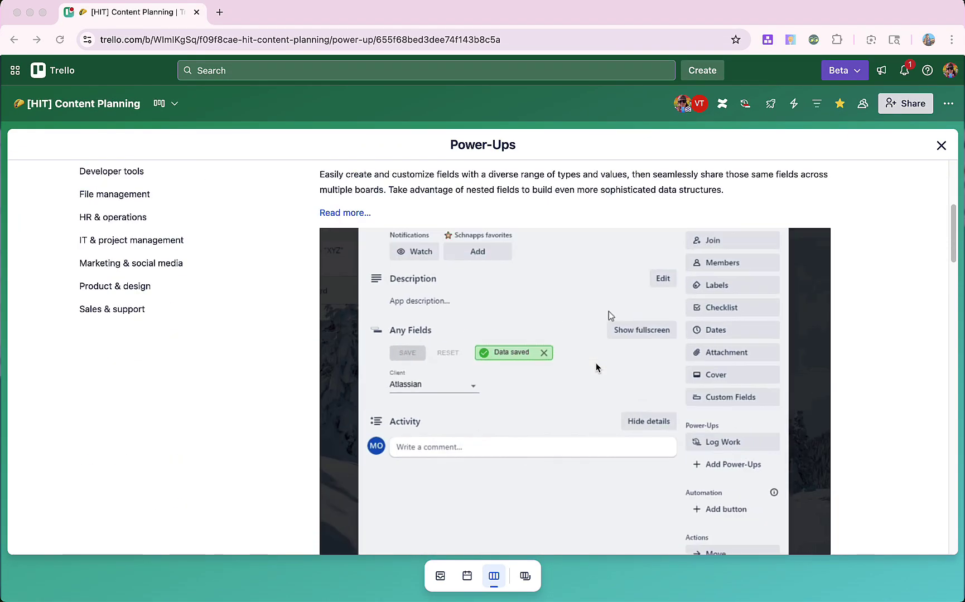
scroll(550, 412, "down", 3)
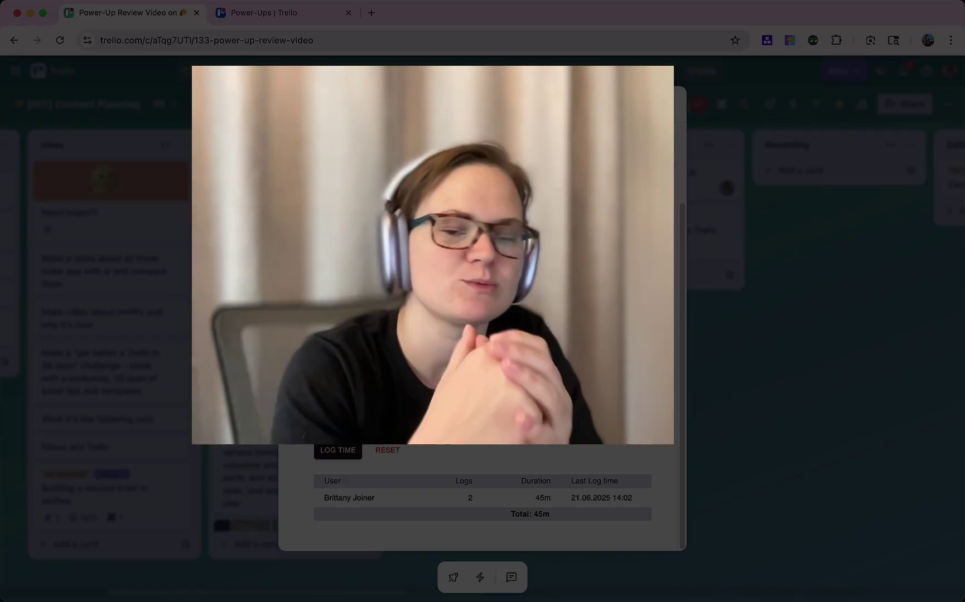